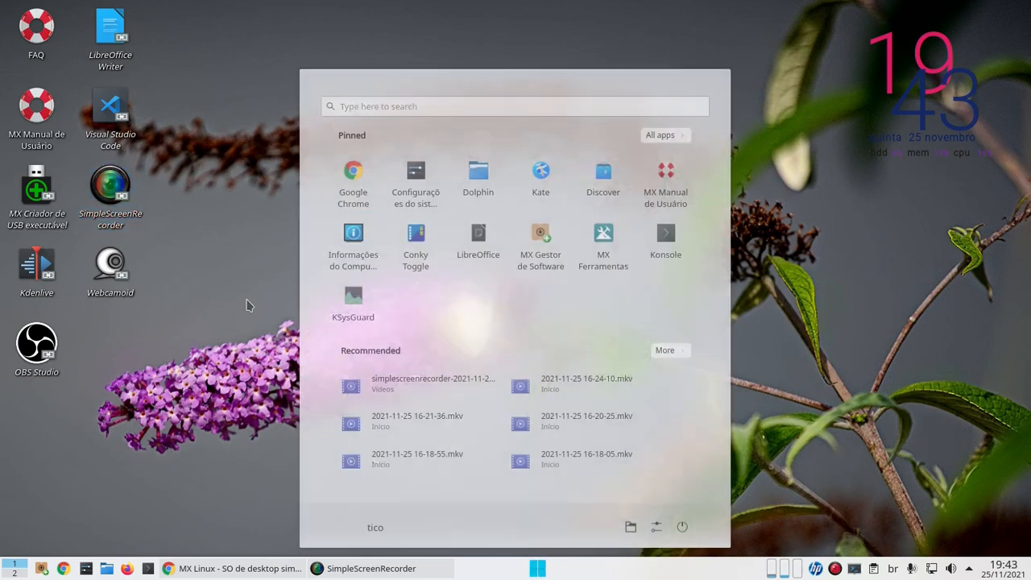
Browse the application launcher's full alphabetical list of installed programs, down to the MX tools under M.
left_click(250, 306)
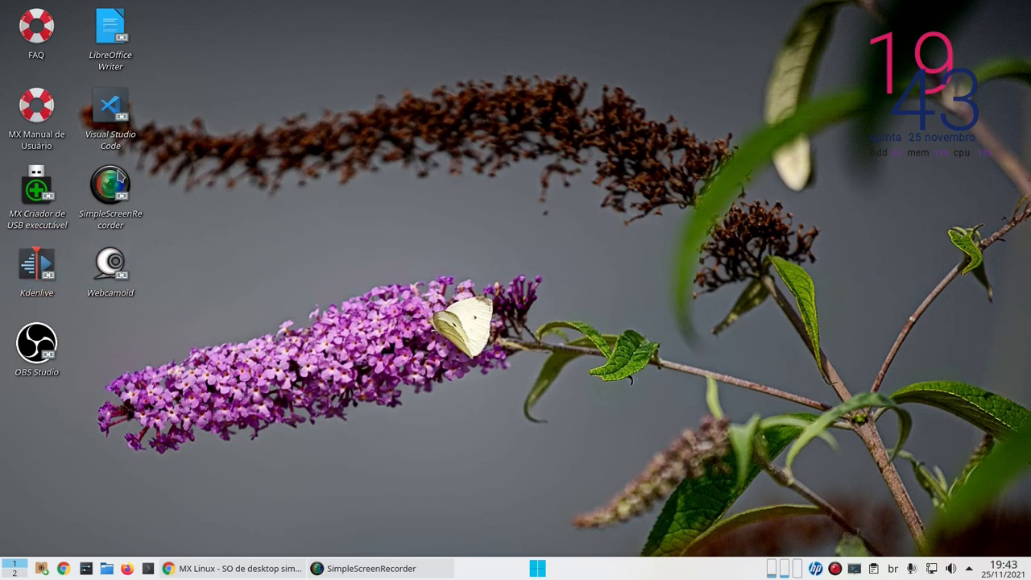
left_click(537, 568)
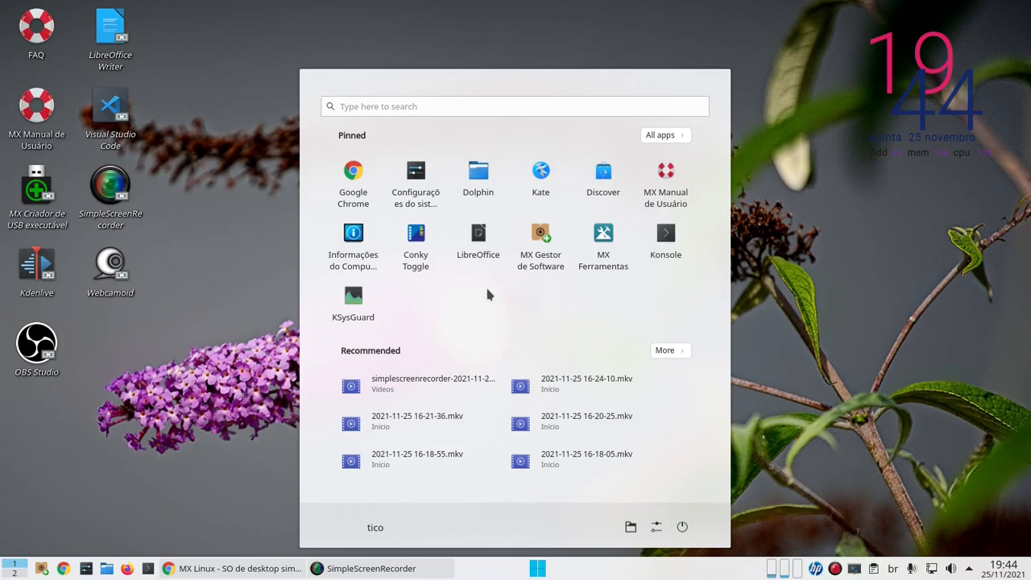
left_click(666, 137)
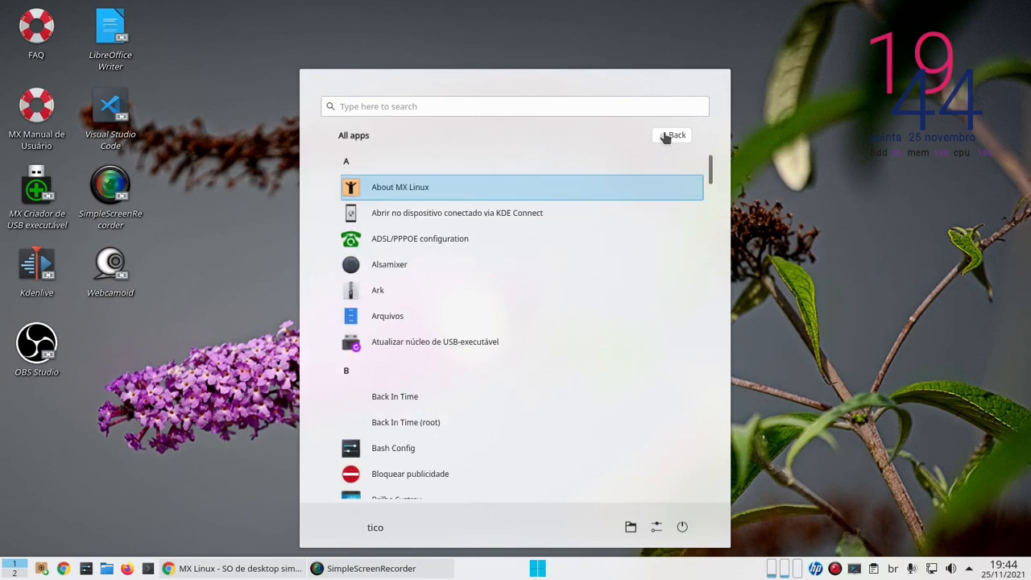
scroll(493, 356, "down", 2)
scroll(496, 367, "down", 5)
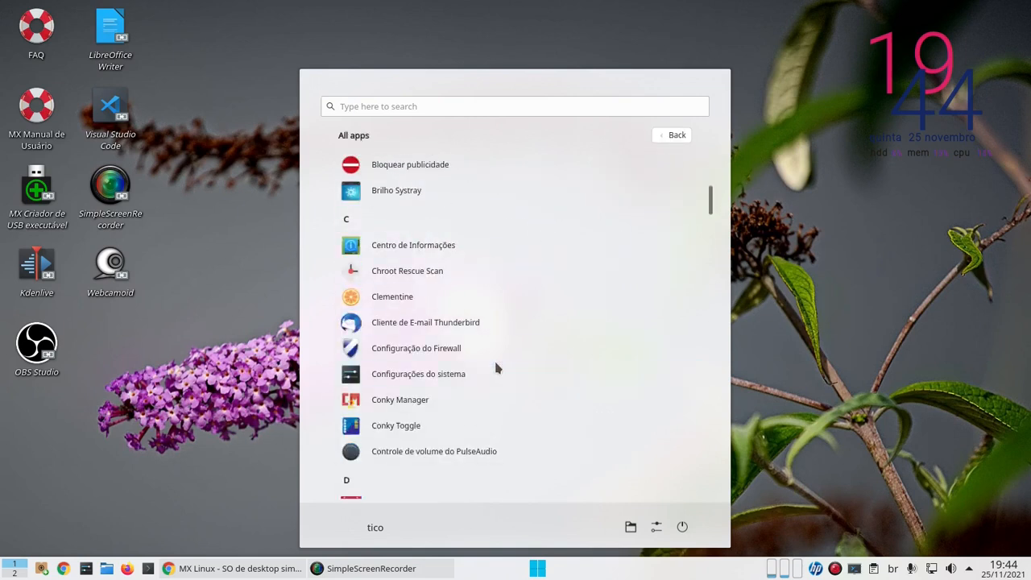
scroll(497, 364, "down", 4)
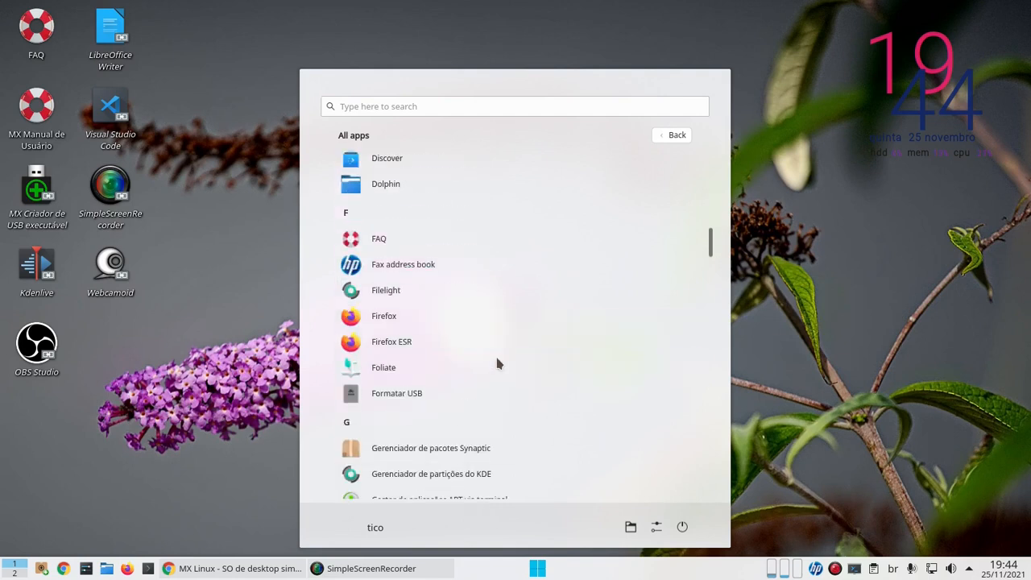
scroll(497, 359, "down", 4)
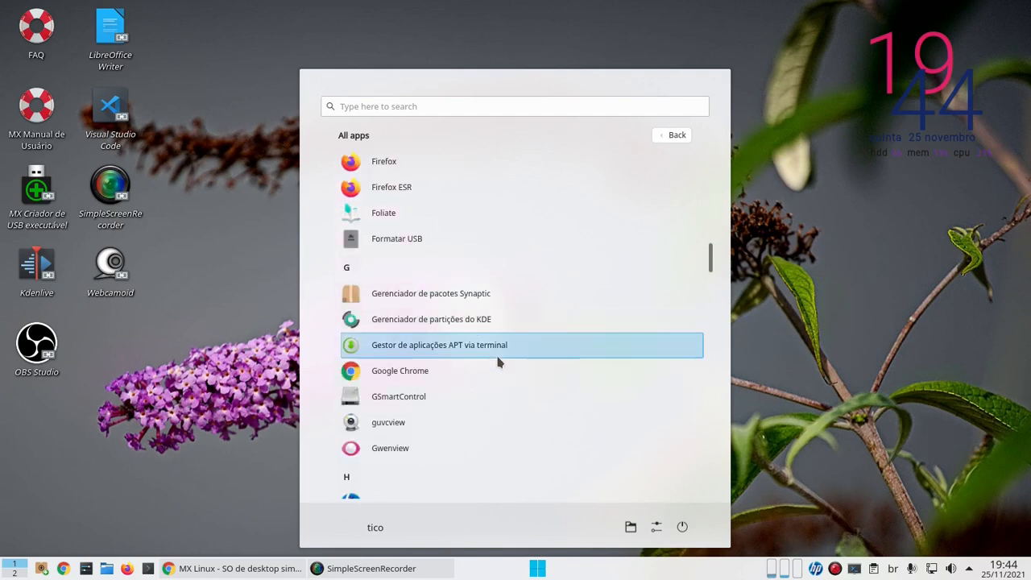
scroll(497, 362, "down", 5)
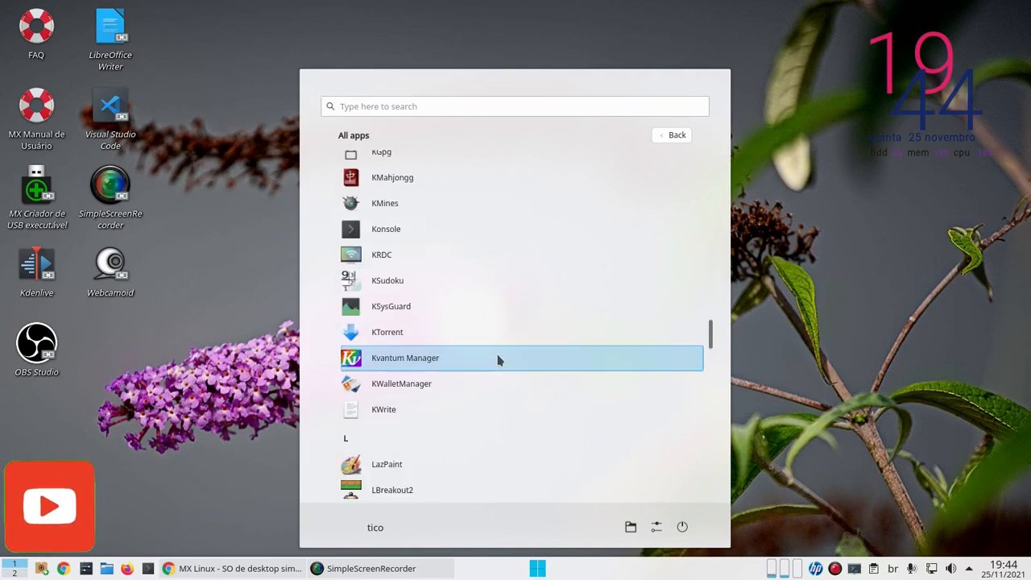
scroll(497, 360, "down", 2)
scroll(497, 362, "down", 6)
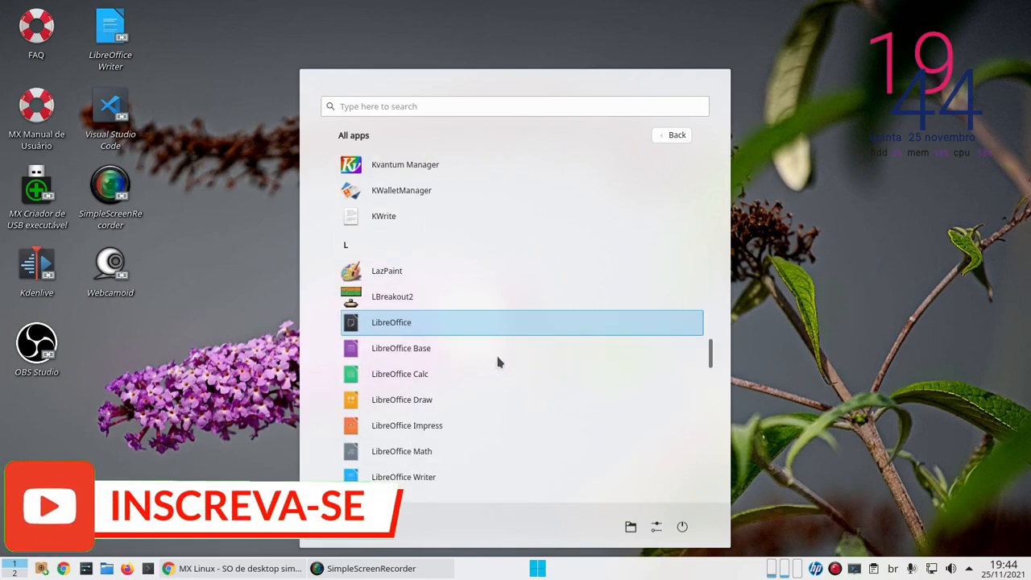
scroll(497, 362, "down", 3)
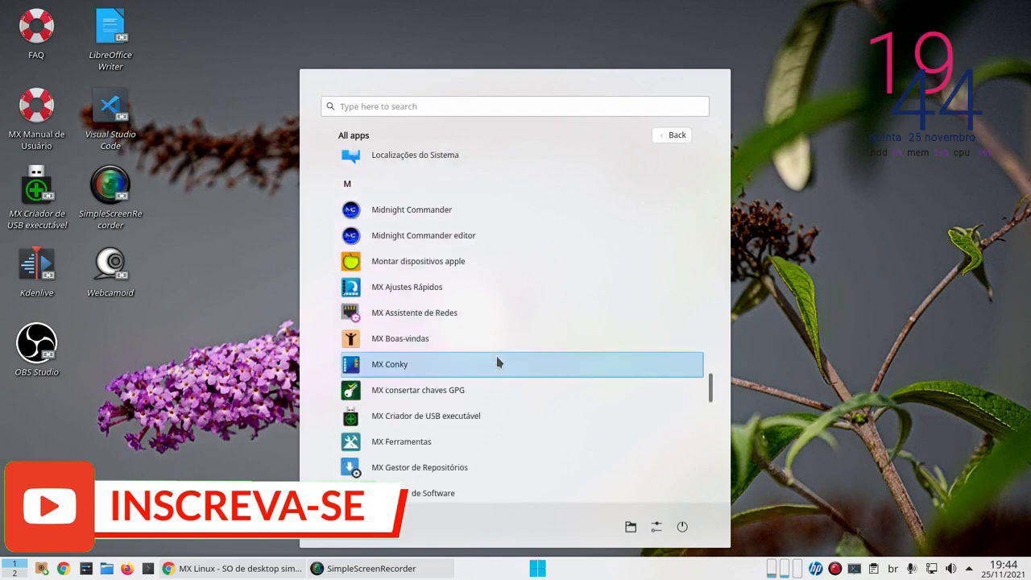
scroll(497, 363, "down", 1)
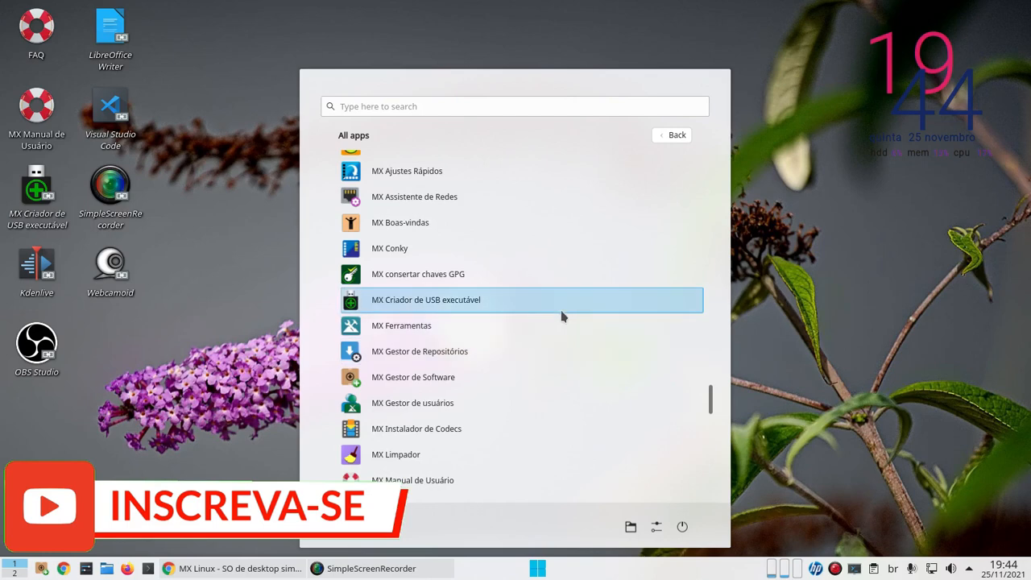
scroll(561, 313, "down", 1)
scroll(561, 312, "down", 1)
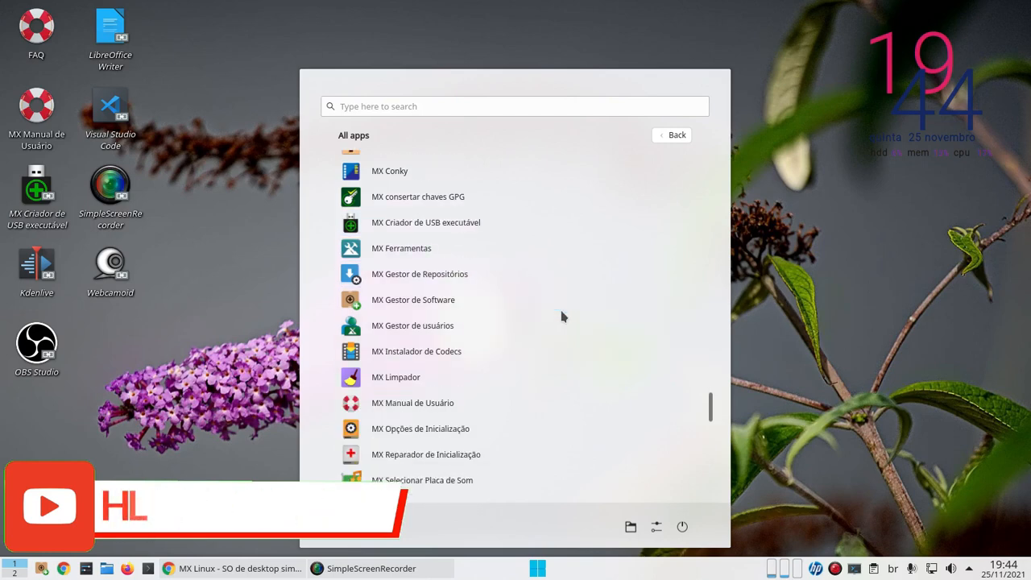
scroll(482, 290, "up", 2)
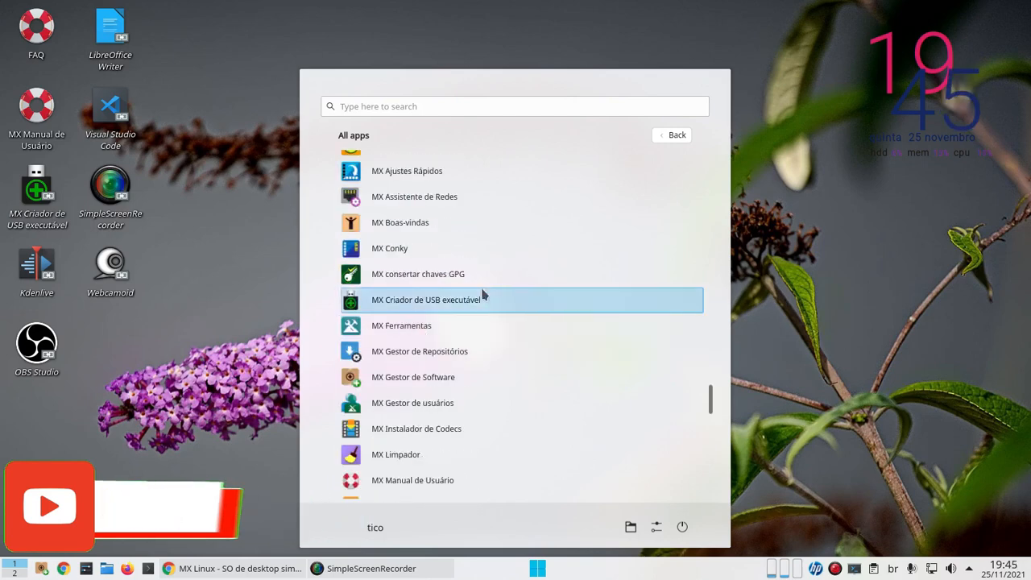
Open MX Ferramentas from the application list, then minimise its window and restore it.
left_click(446, 327)
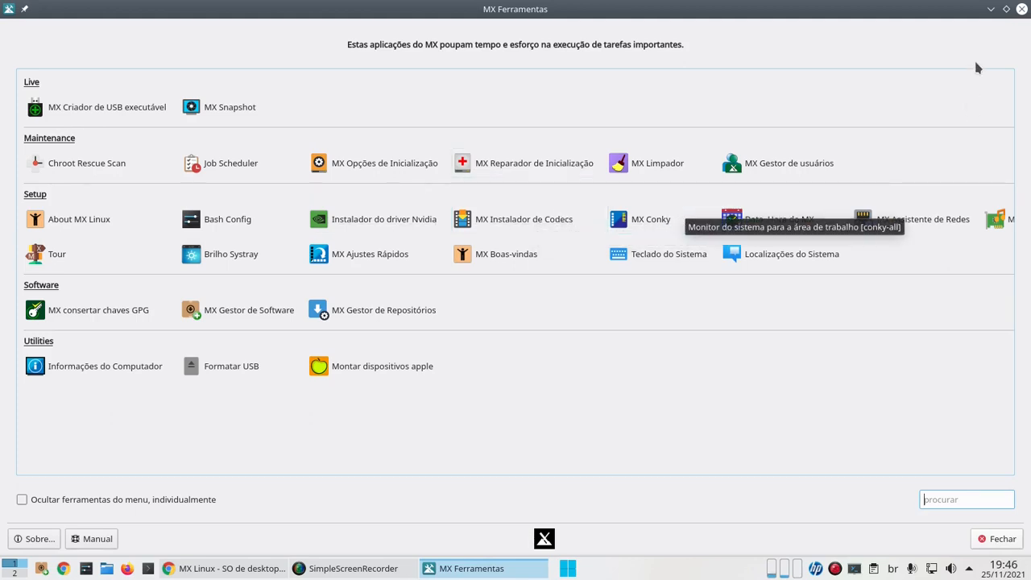
left_click(991, 10)
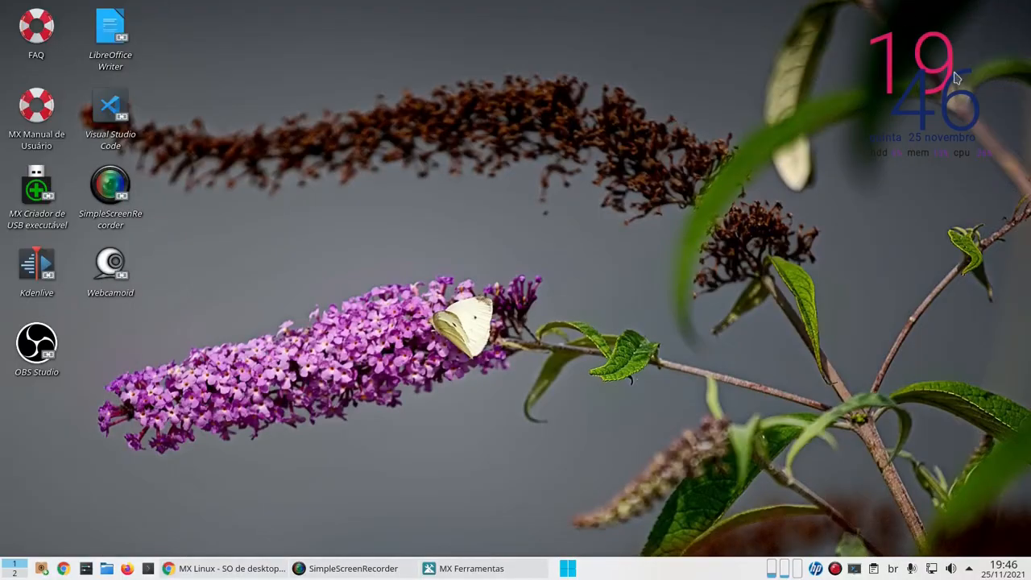
left_click(483, 568)
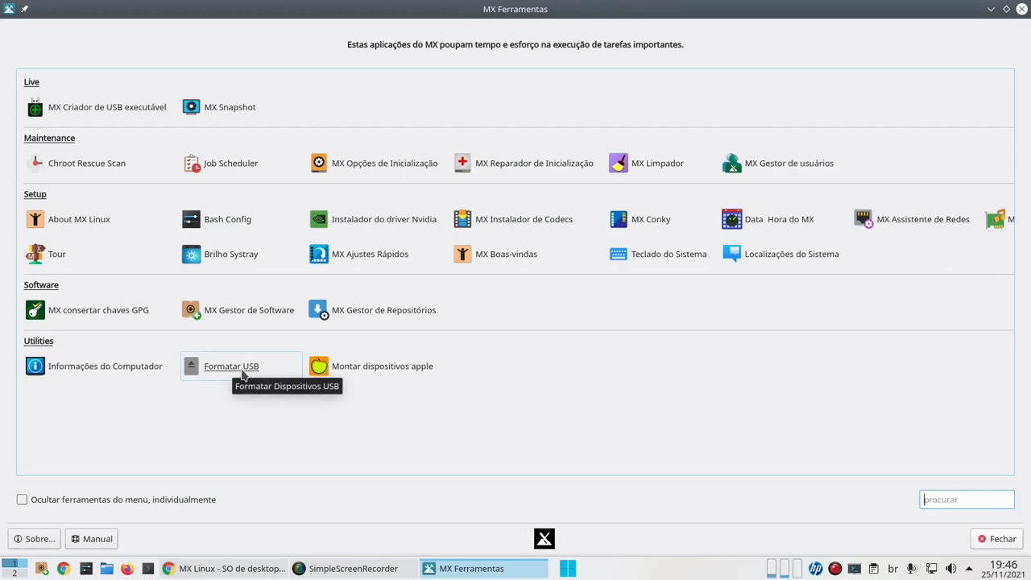
Launch MX Gestor de Software from the Software section of MX Ferramentas and move its window to the middle of the desktop.
left_click(260, 315)
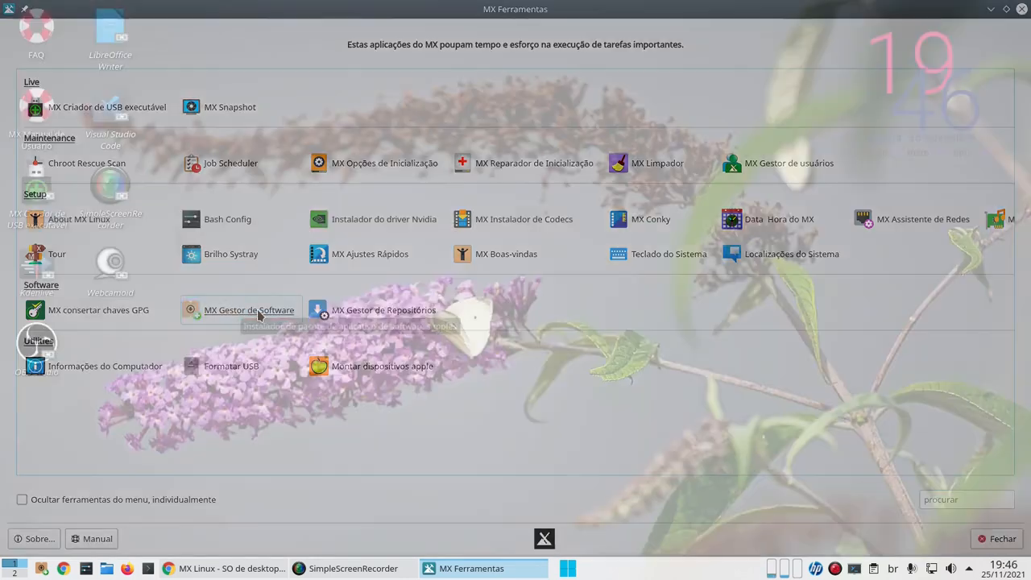
key("Return")
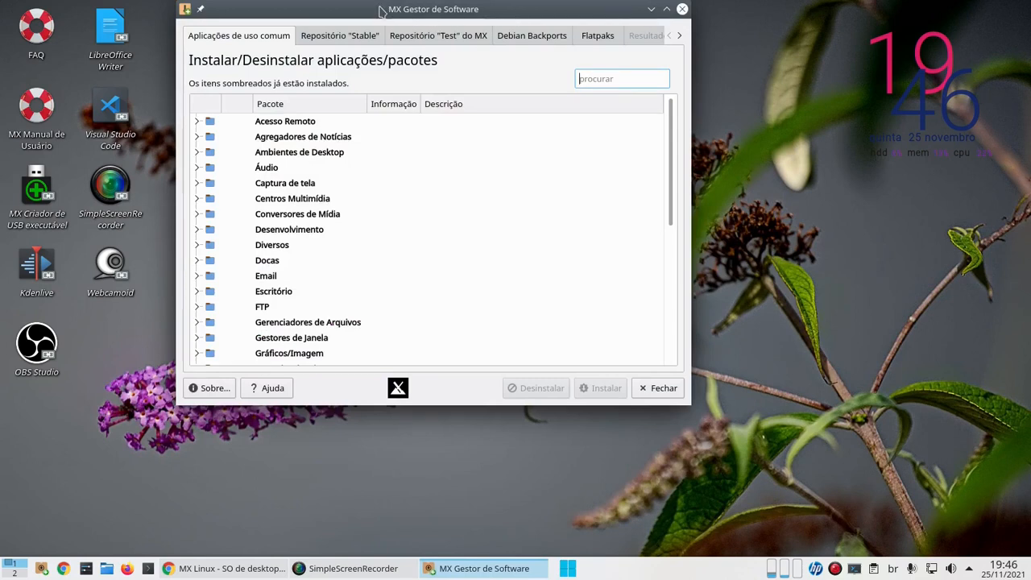
left_click_drag(380, 11, 441, 85)
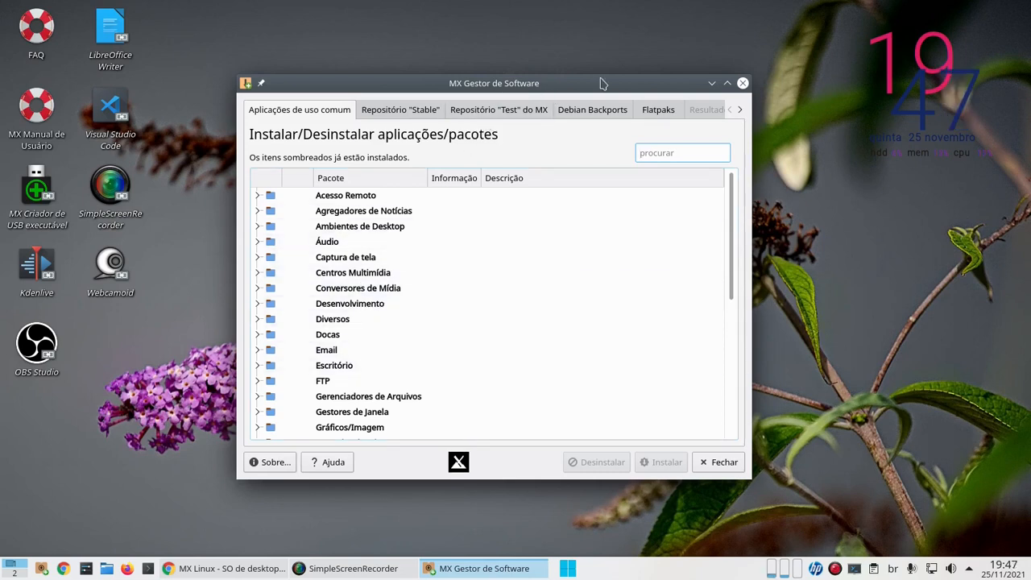
left_click_drag(602, 83, 619, 86)
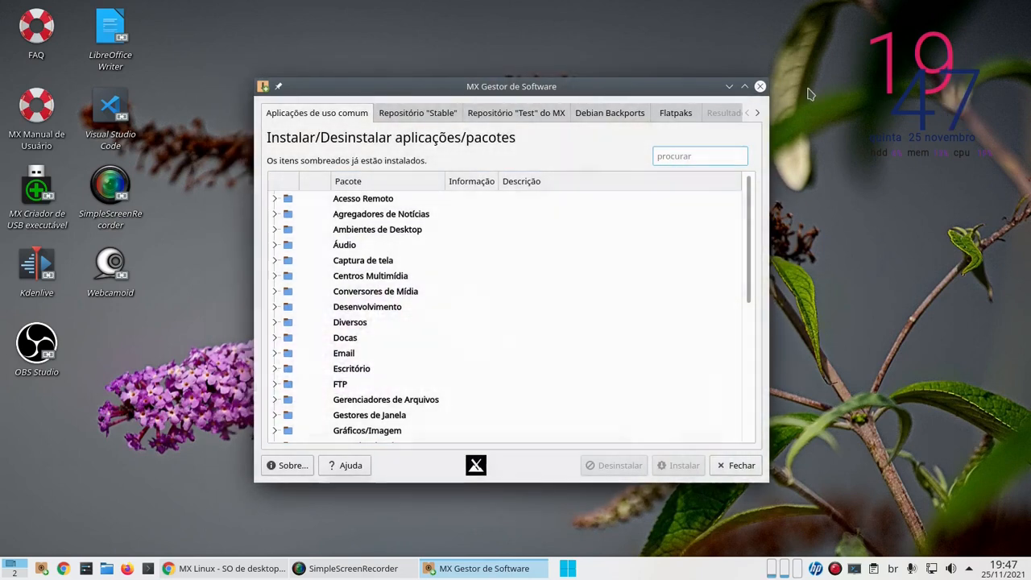
Close the MX Gestor de Software and MX Ferramentas windows and look over the launcher's pinned applications.
left_click(760, 87)
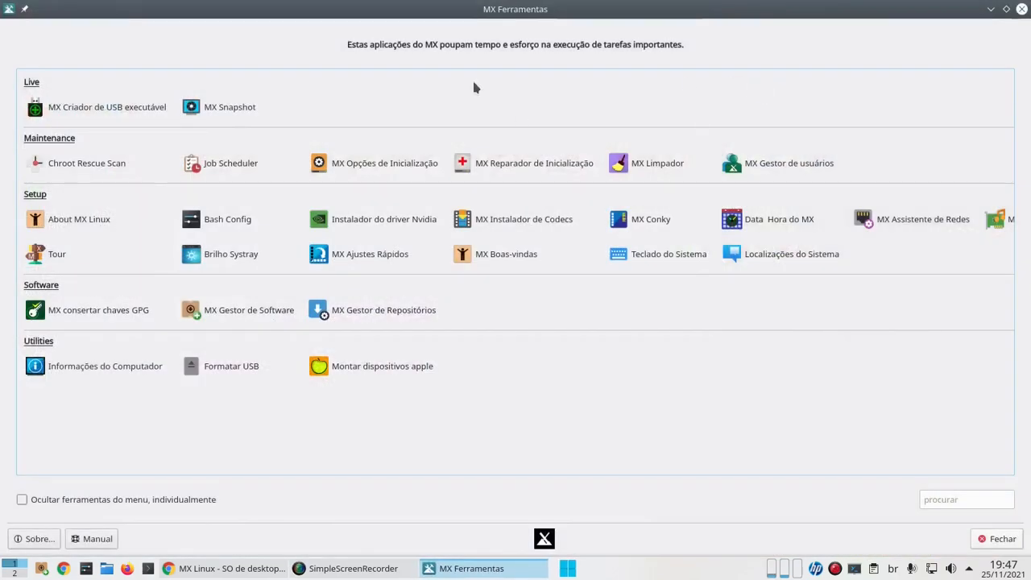
left_click(1022, 9)
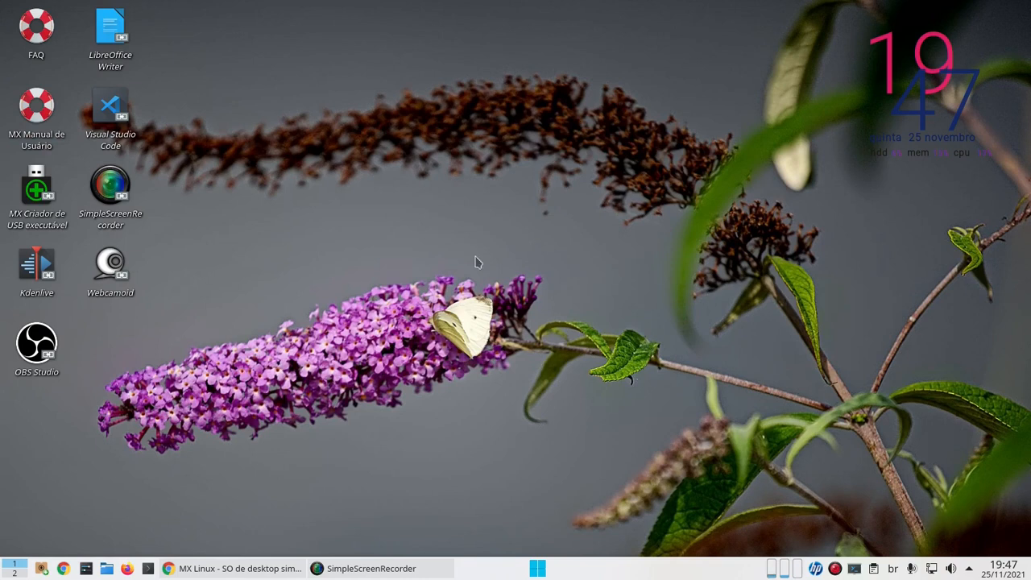
left_click(538, 570)
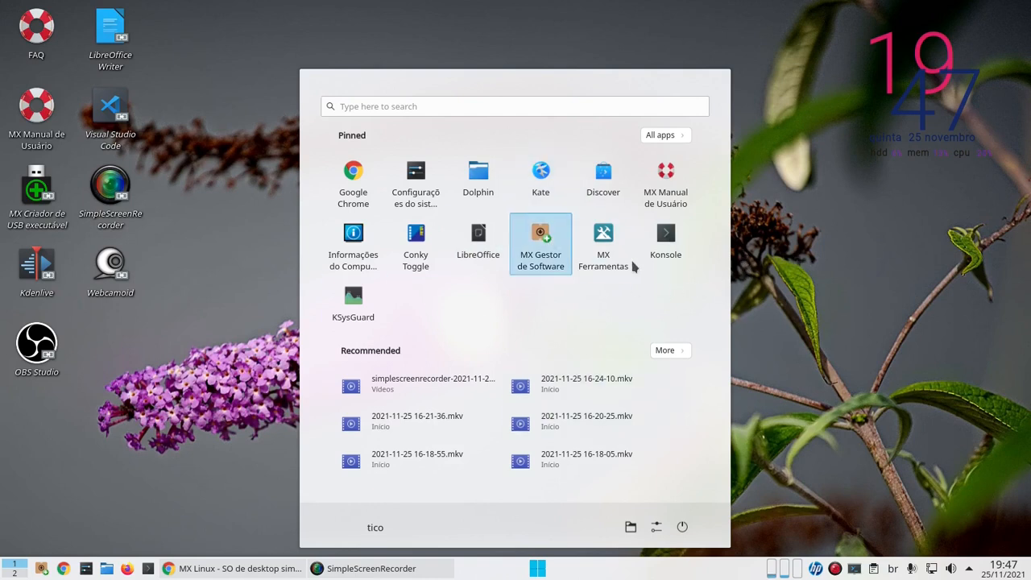
left_click(800, 232)
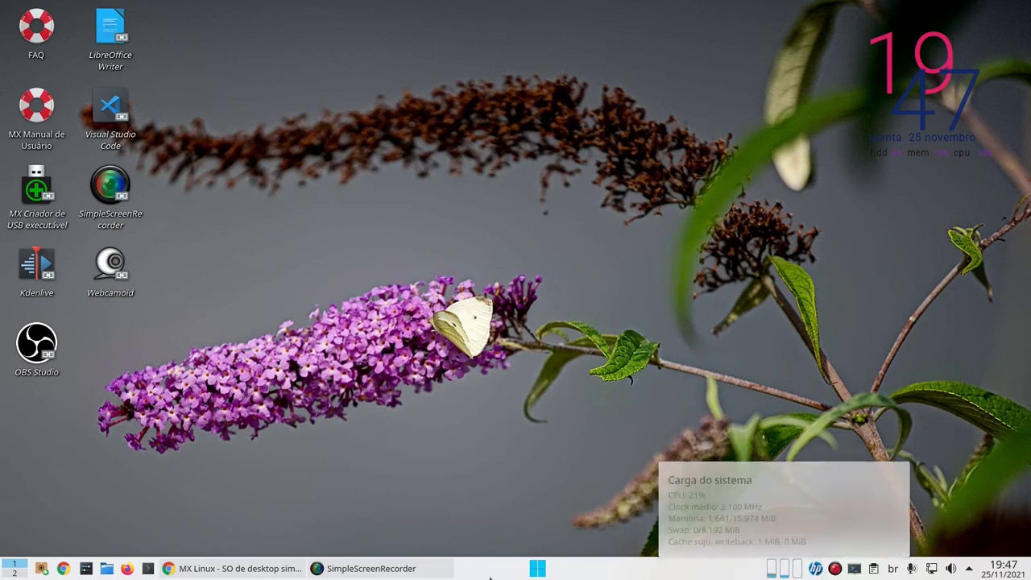
Search the launcher for "sy", open Gerenciador de pacotes Synaptic and authenticate with the account password.
left_click(538, 569)
left_click(481, 107)
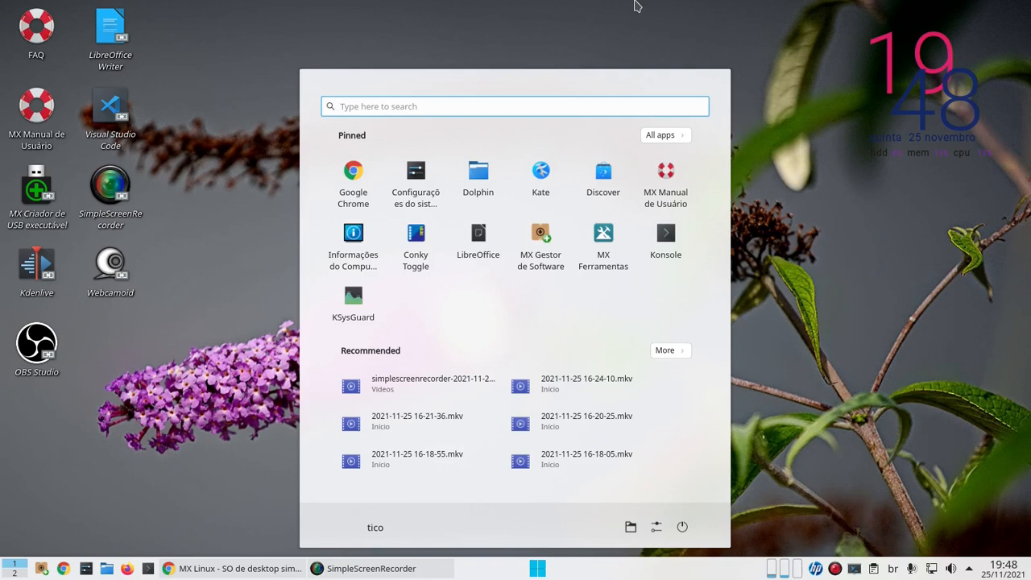
type("sy")
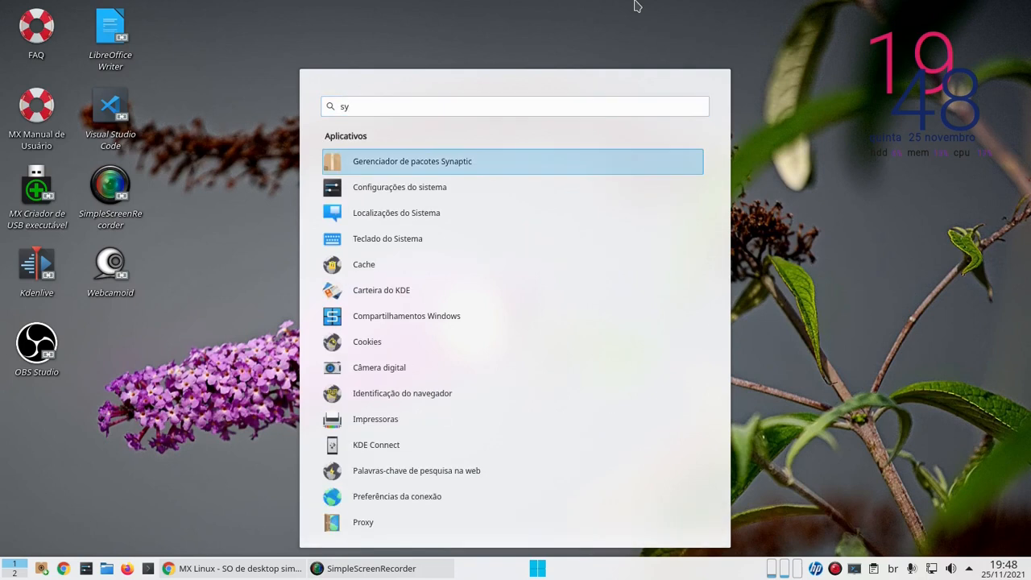
left_click(411, 164)
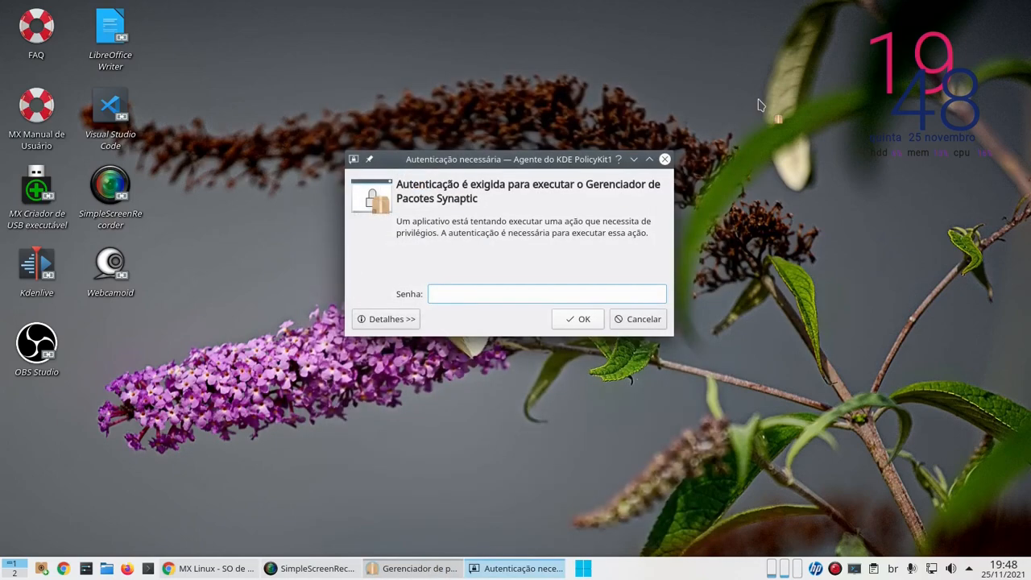
type("****")
key("Return")
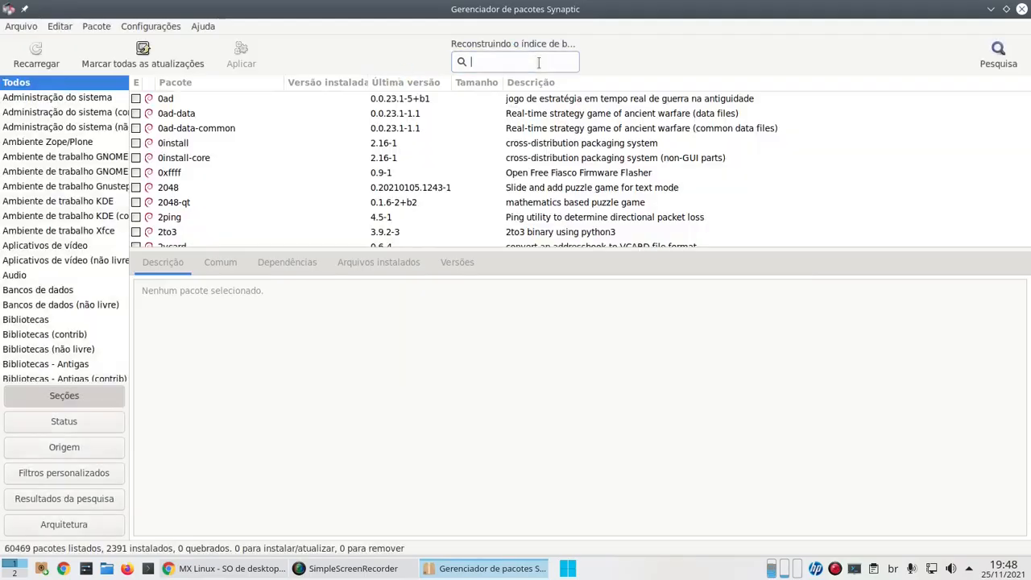
Search the packages for "hplip" and show the description of the hplip-gui package.
type("hplip")
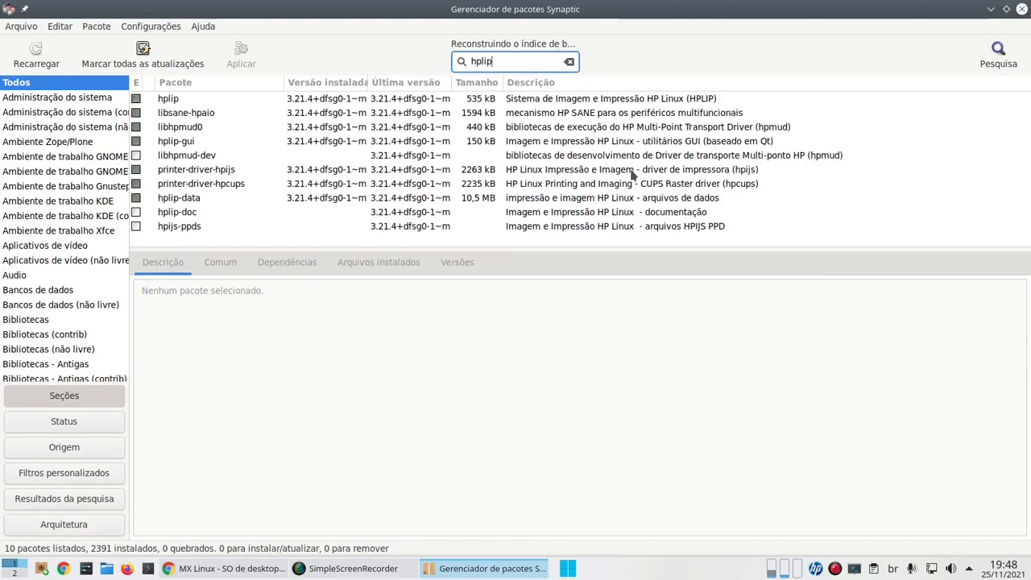
left_click(163, 145)
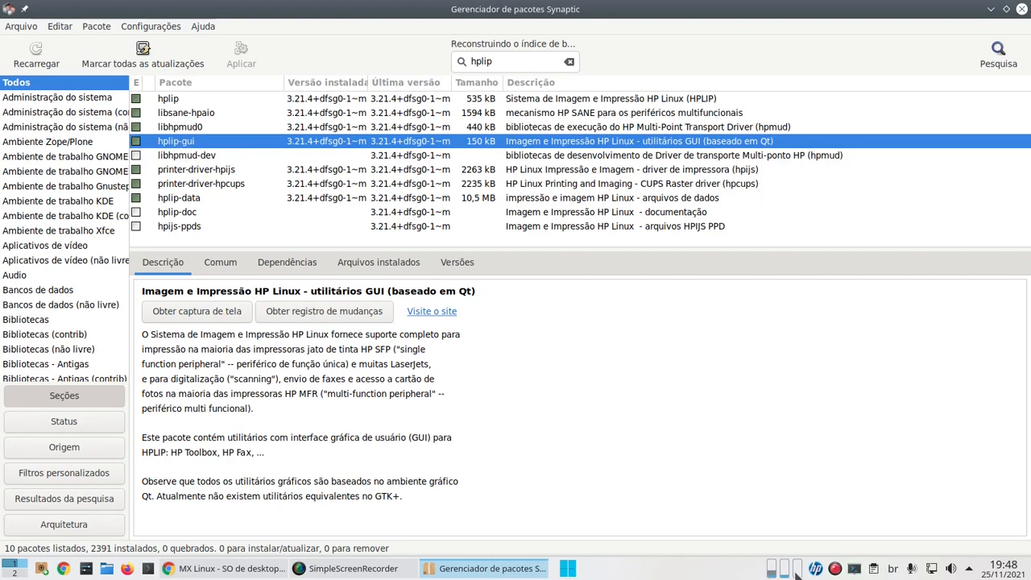
Quit the HPLIP Status Service and close the Synaptic package manager.
left_click(816, 569)
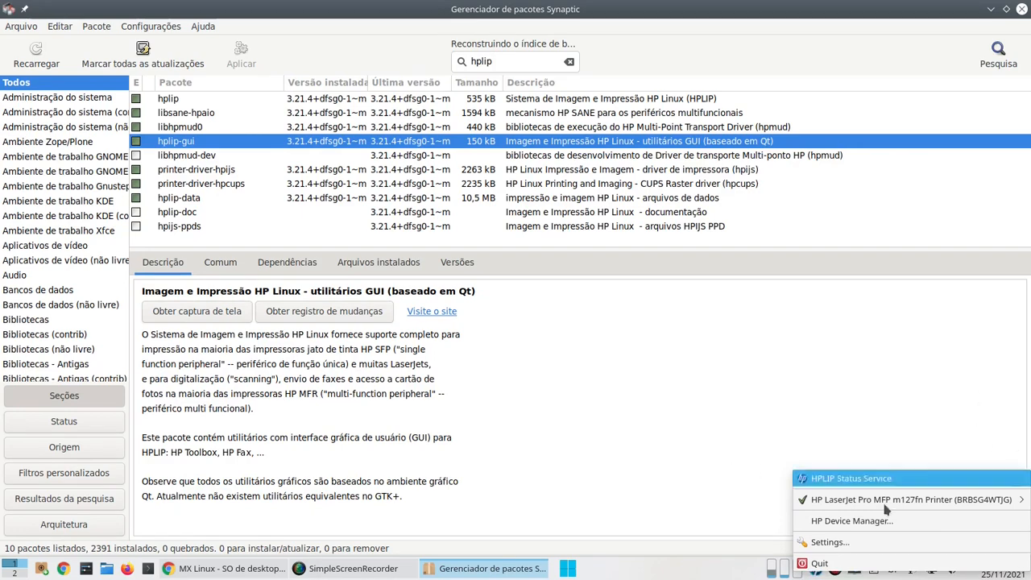
left_click(755, 566)
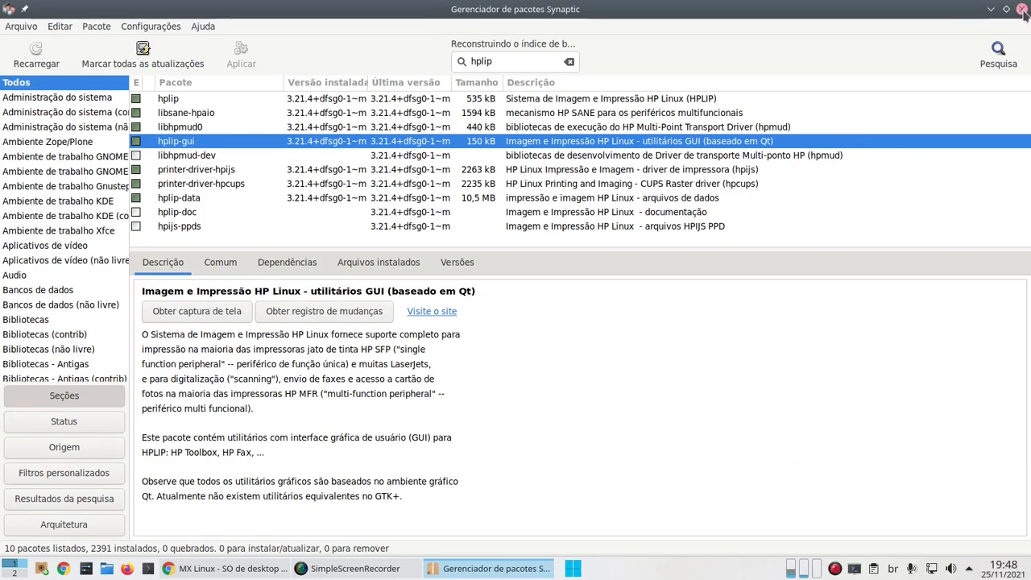
left_click(1022, 10)
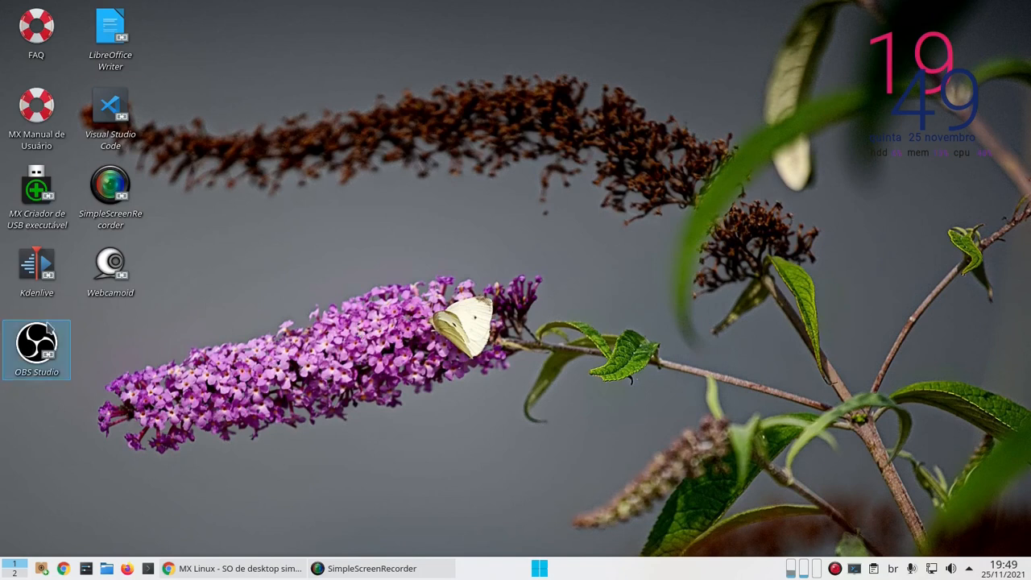
Open MX Gestor de Software from the launcher's pinned applications and authenticate with the account password.
left_click(540, 569)
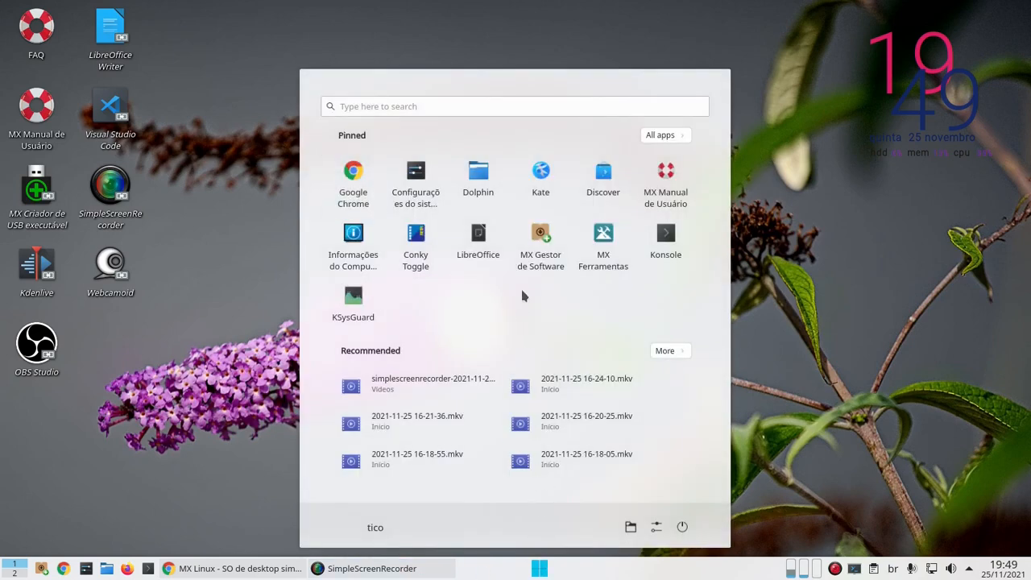
left_click(538, 241)
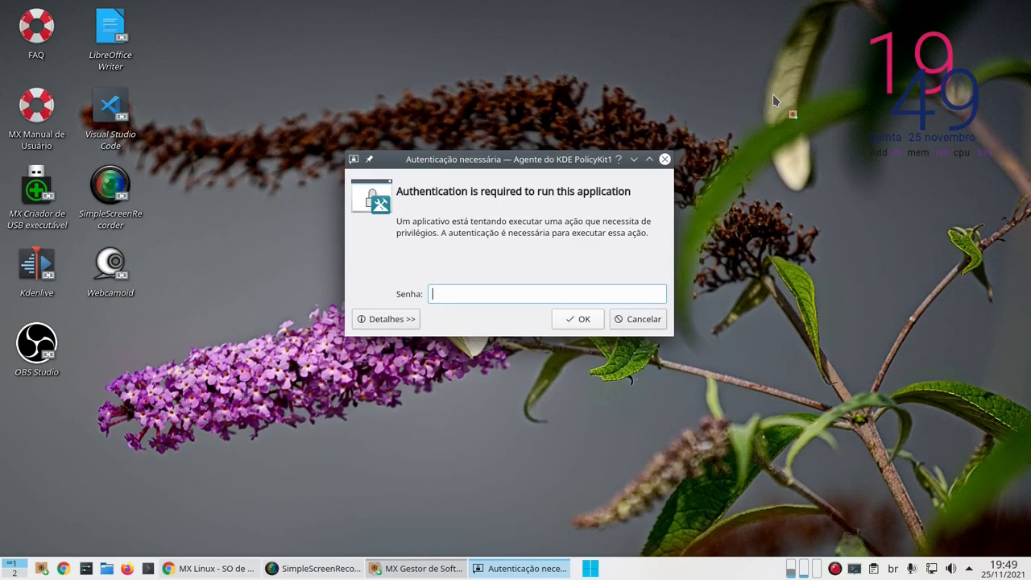
type("••••")
key("Return")
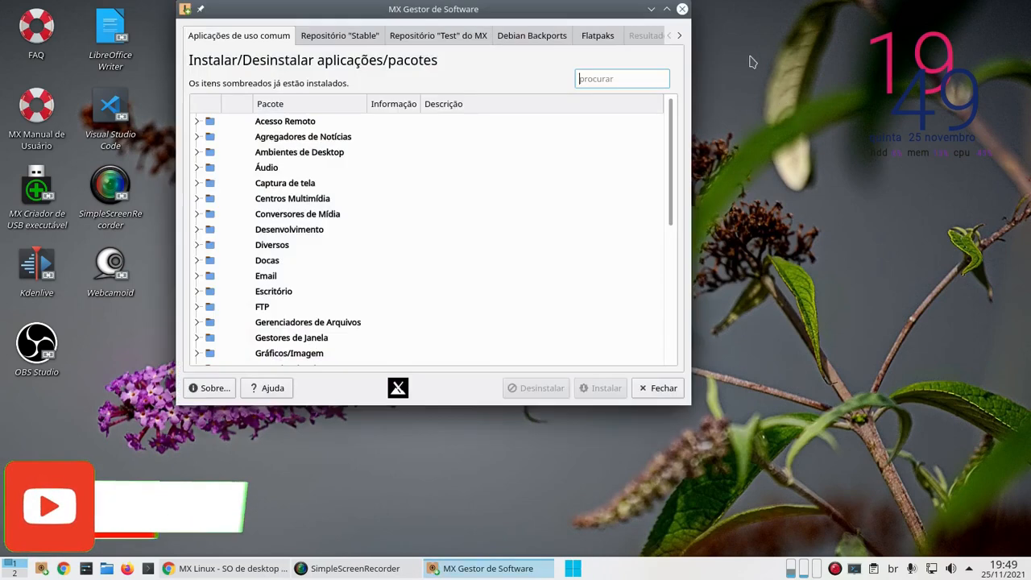
Search the commonly used applications for "vscode" and select the MS-VSCode package.
left_click_drag(354, 8, 424, 67)
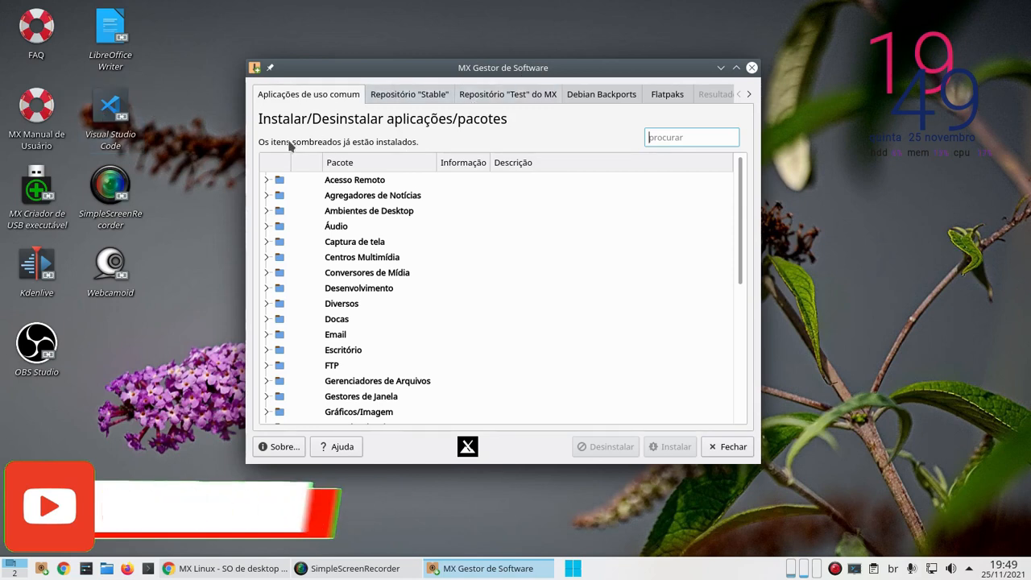
type("vscode")
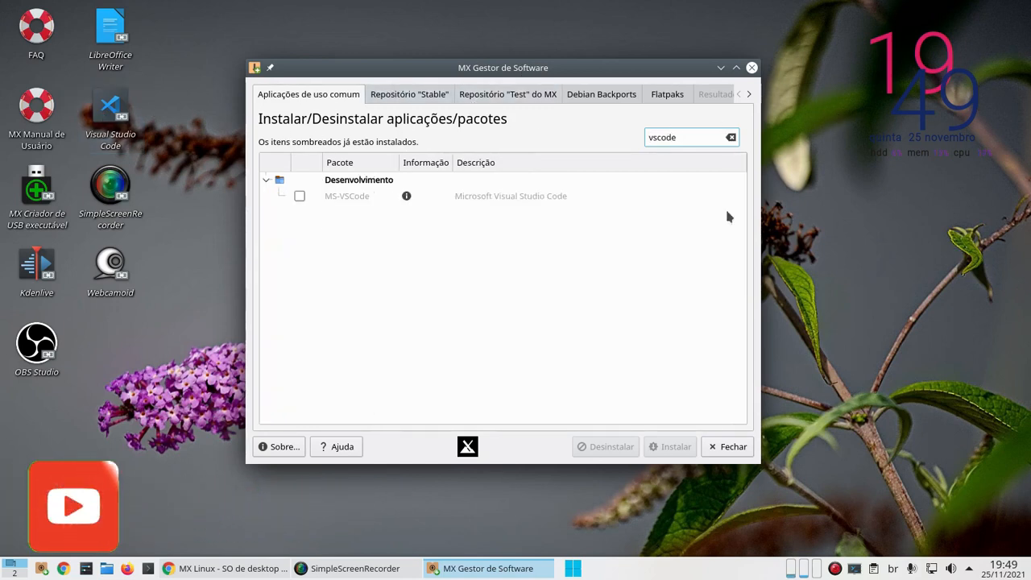
left_click(342, 197)
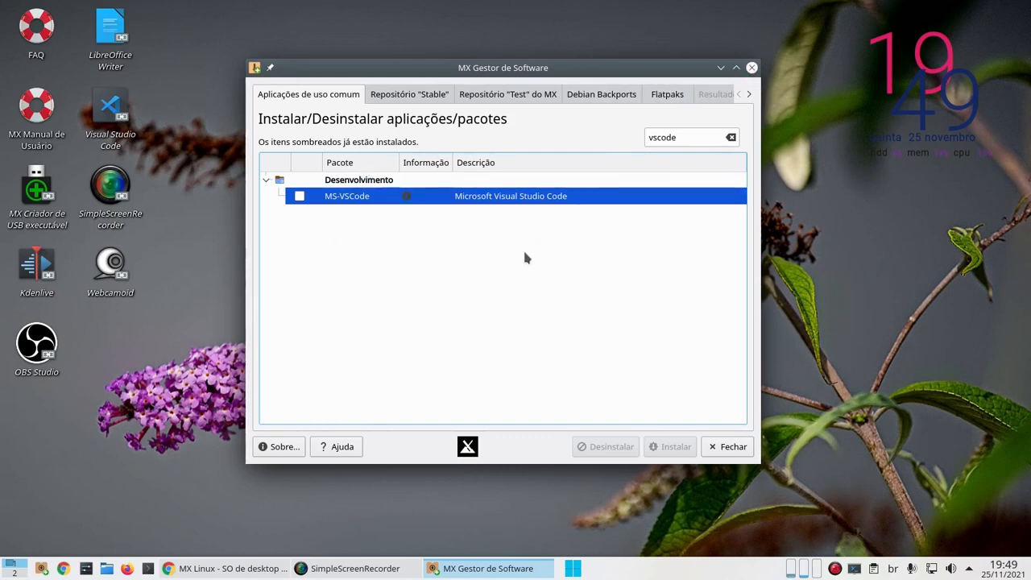
Search the commonly used applications for "chrome" instead, and close MX Gestor de Software.
left_click(682, 141)
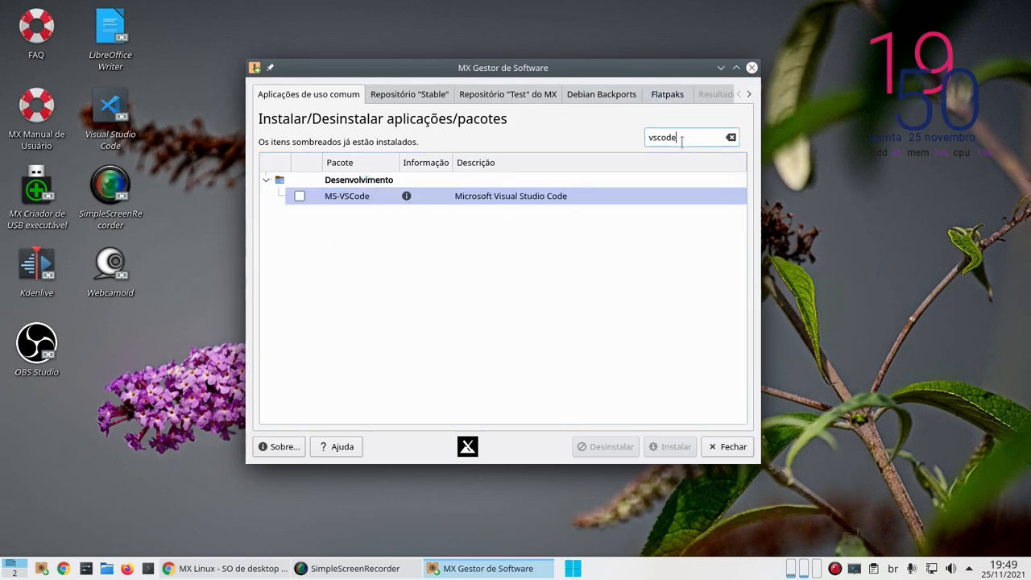
key("BackSpace")
key("BackSpace")
key("BackSpace")
key("BackSpace")
key("BackSpace")
type("chrome")
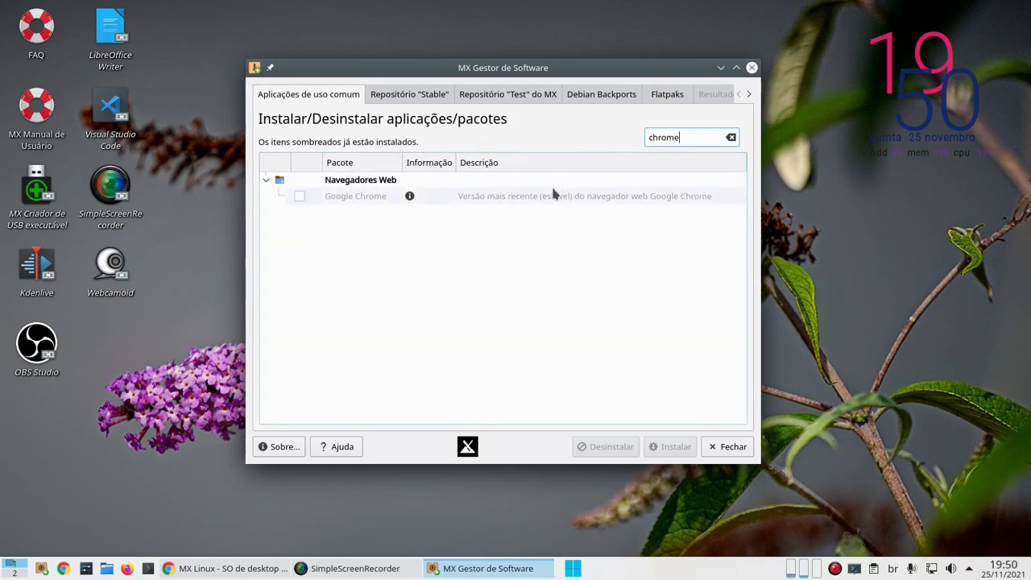
left_click(752, 68)
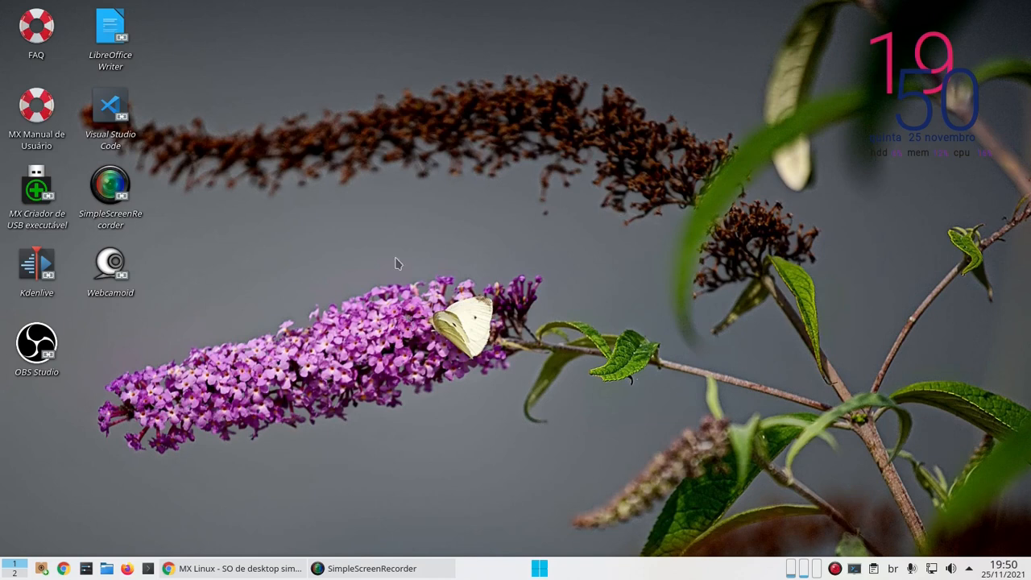
left_click(543, 570)
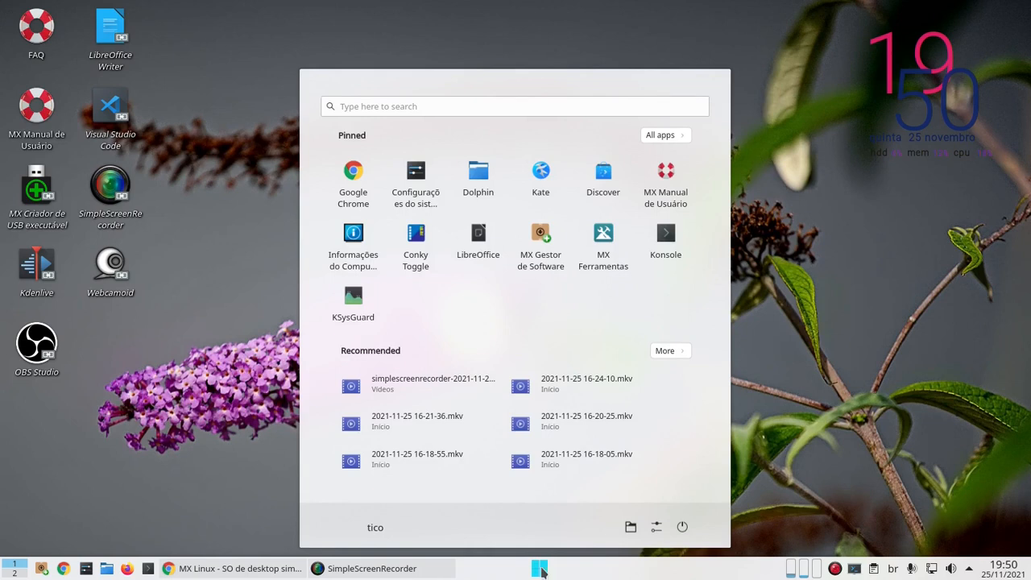
left_click(541, 569)
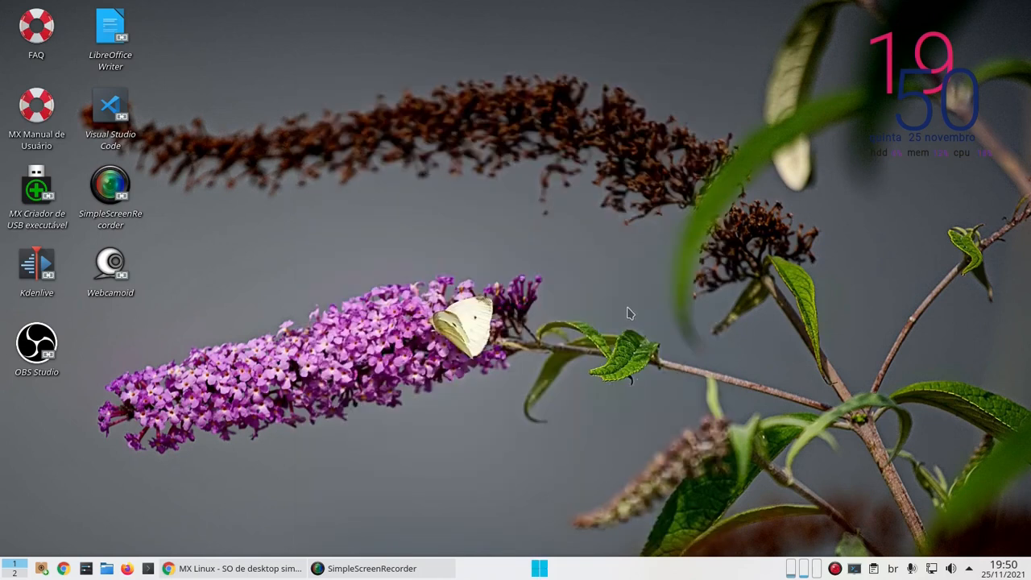
double_click(539, 570)
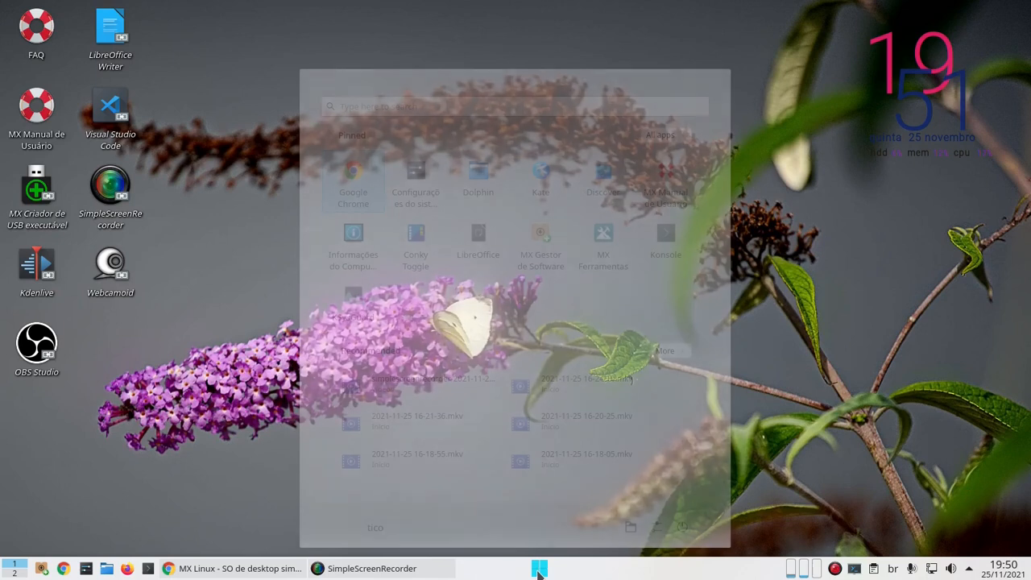
left_click(539, 569)
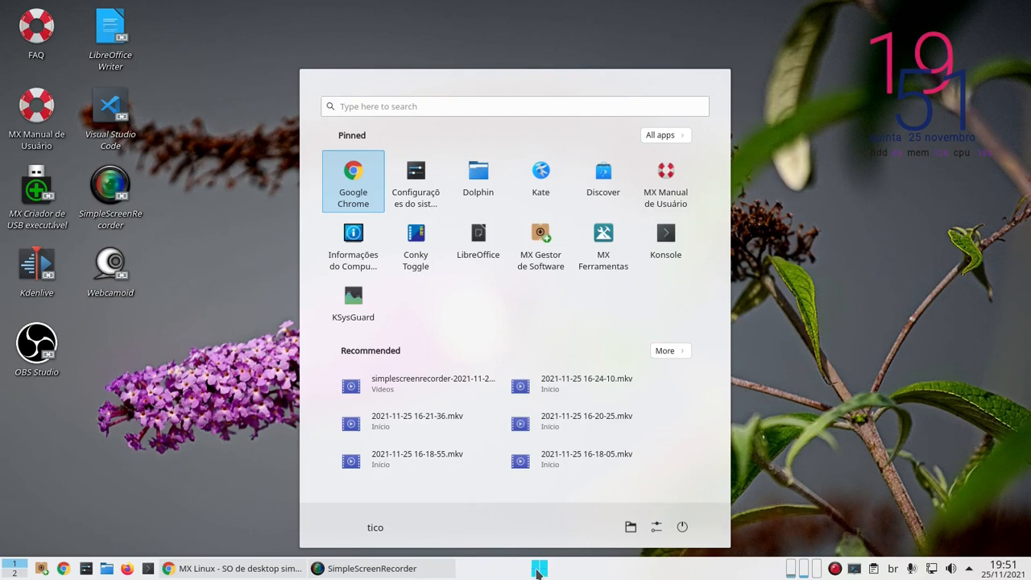
left_click(783, 251)
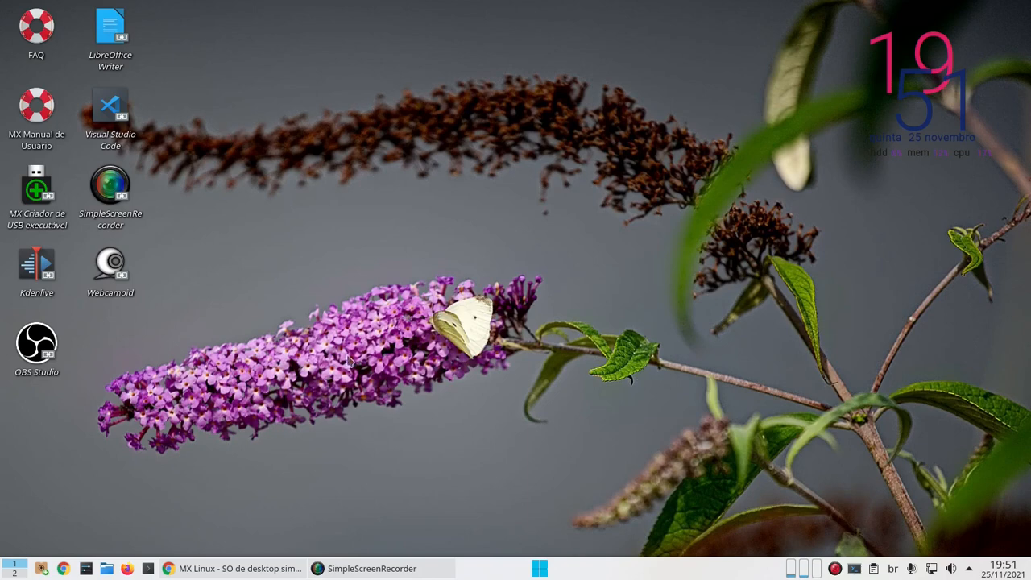
Open the desktop and wallpaper settings from the desktop and move the window towards the middle of the screen.
right_click(409, 137)
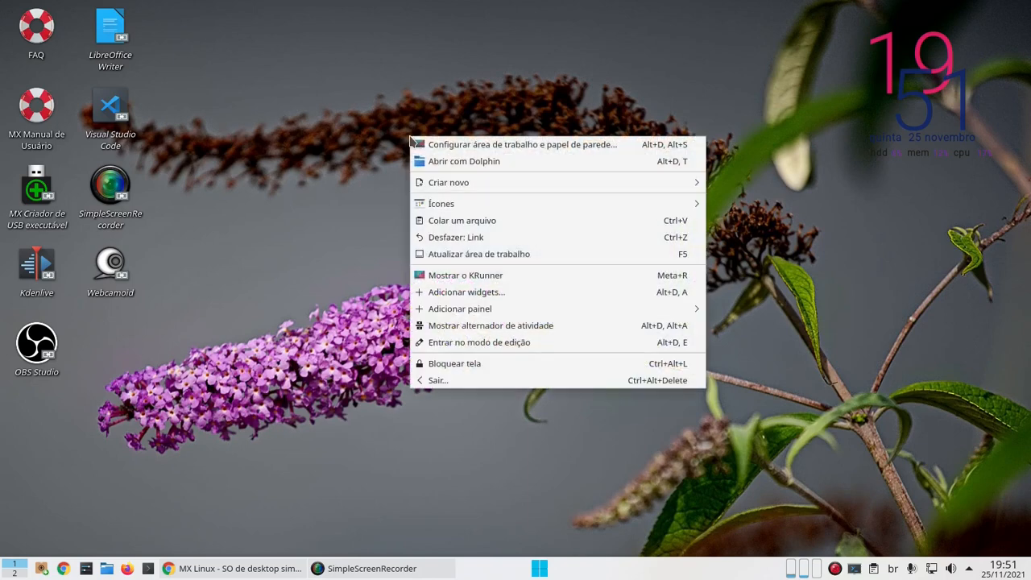
left_click(483, 145)
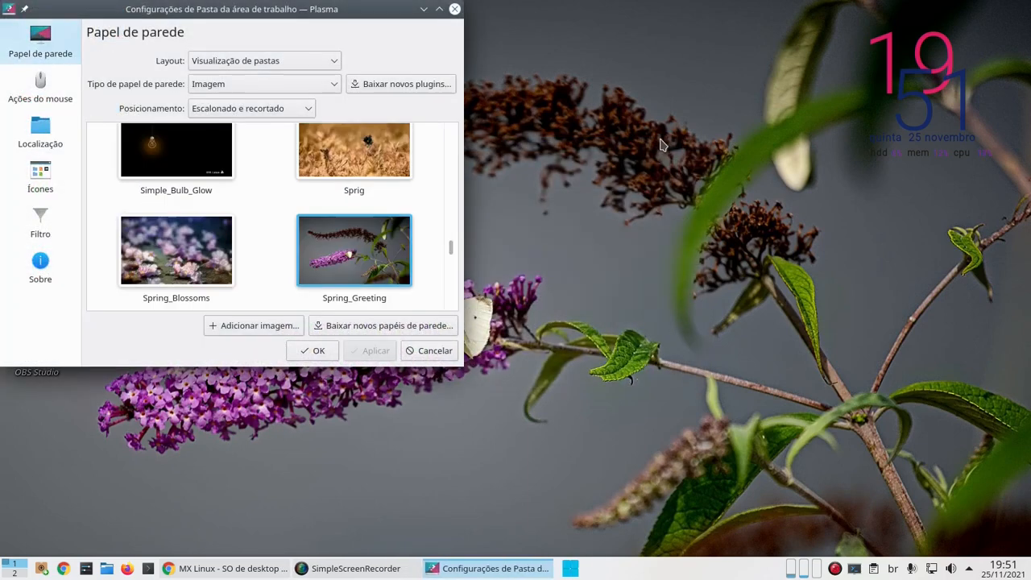
left_click_drag(288, 22, 614, 199)
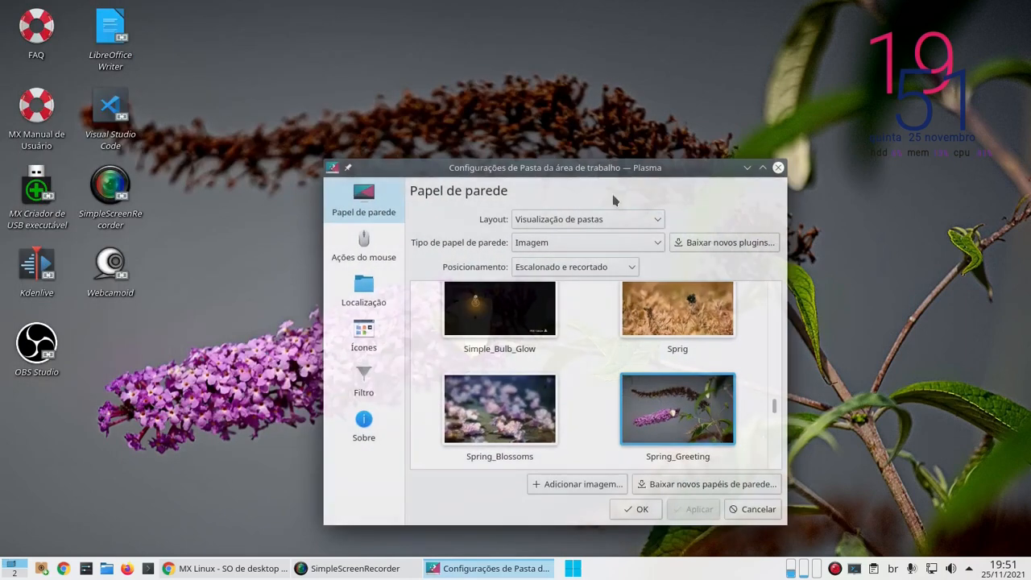
Apply the Vision image as the desktop wallpaper and reposition the settings window.
scroll(612, 351, "down", 5)
scroll(610, 342, "down", 8)
left_click(480, 348)
left_click(697, 509)
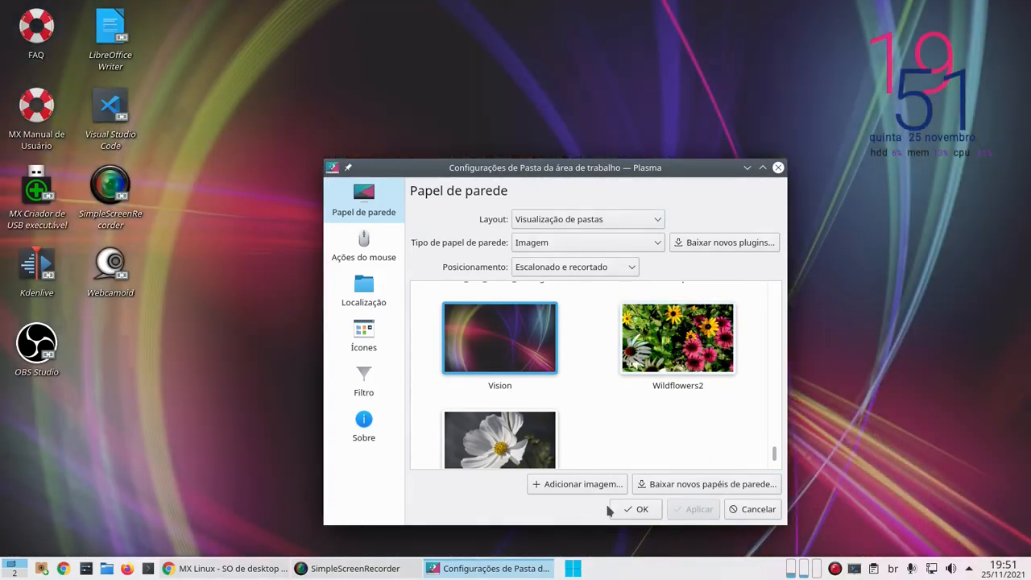
left_click_drag(645, 499, 577, 407)
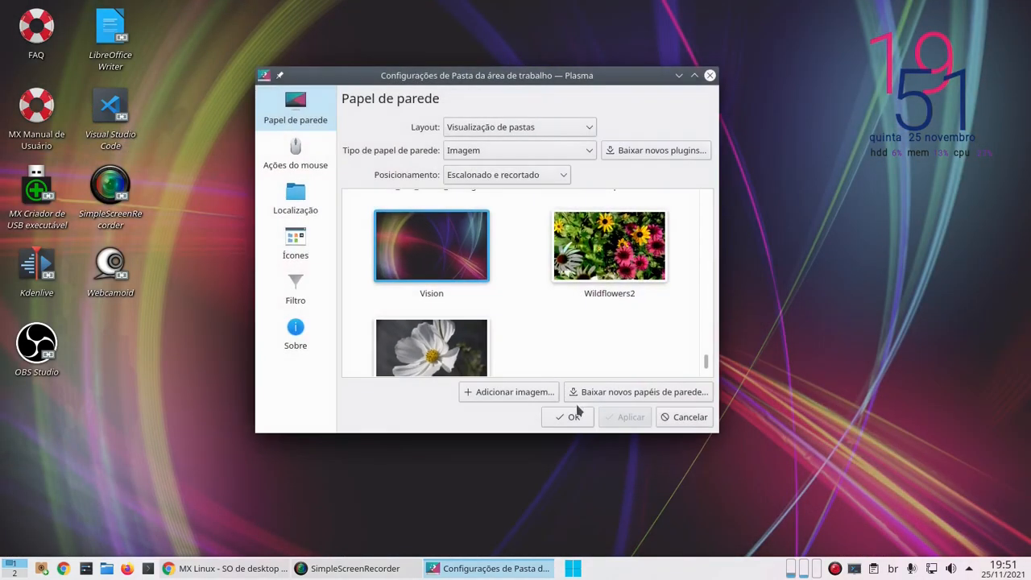
Open the catalogue of new wallpapers to download and move its window off the settings window.
left_click(638, 392)
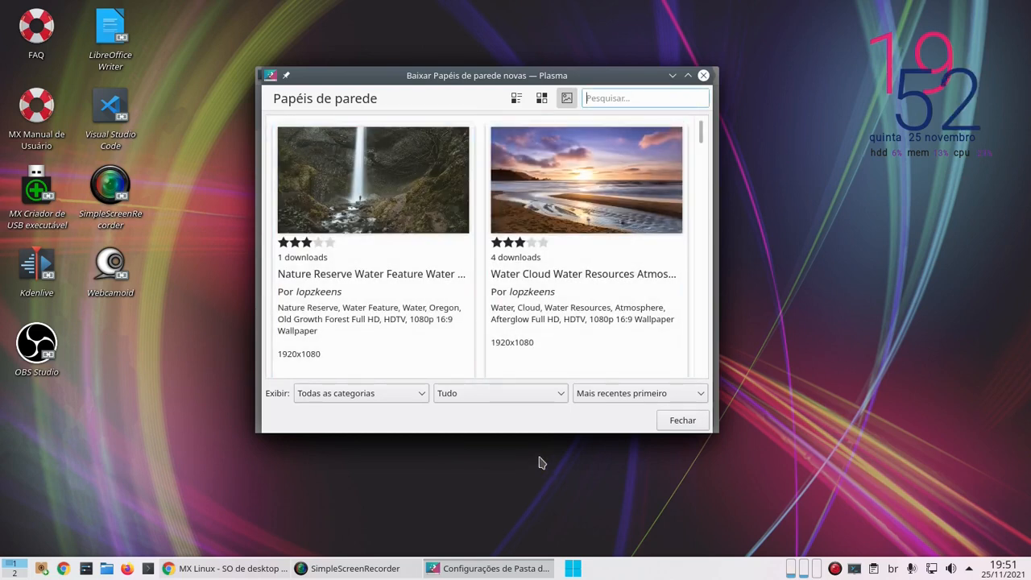
mouse_move(541, 152)
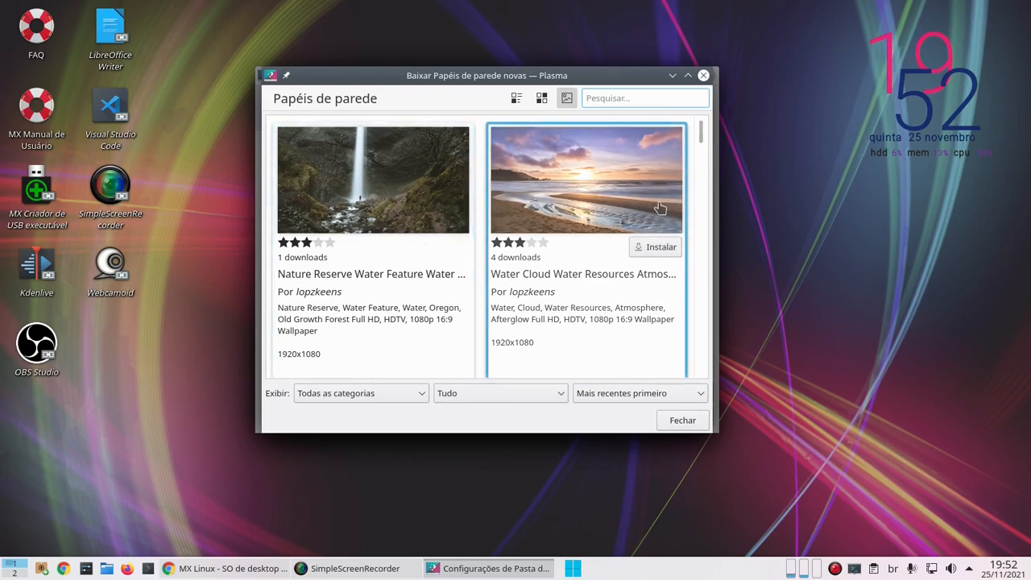
left_click_drag(516, 78, 530, 99)
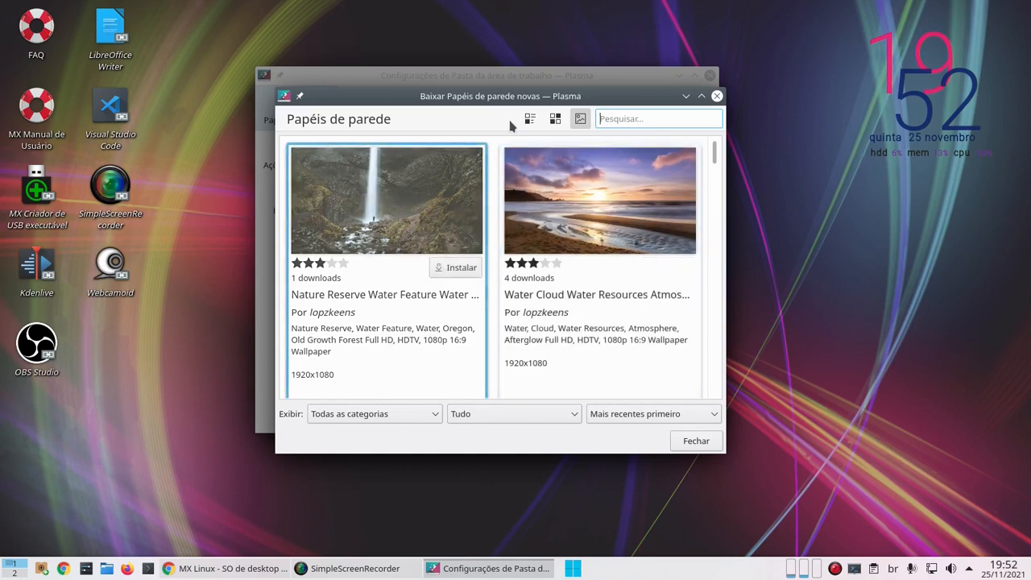
left_click_drag(521, 100, 521, 126)
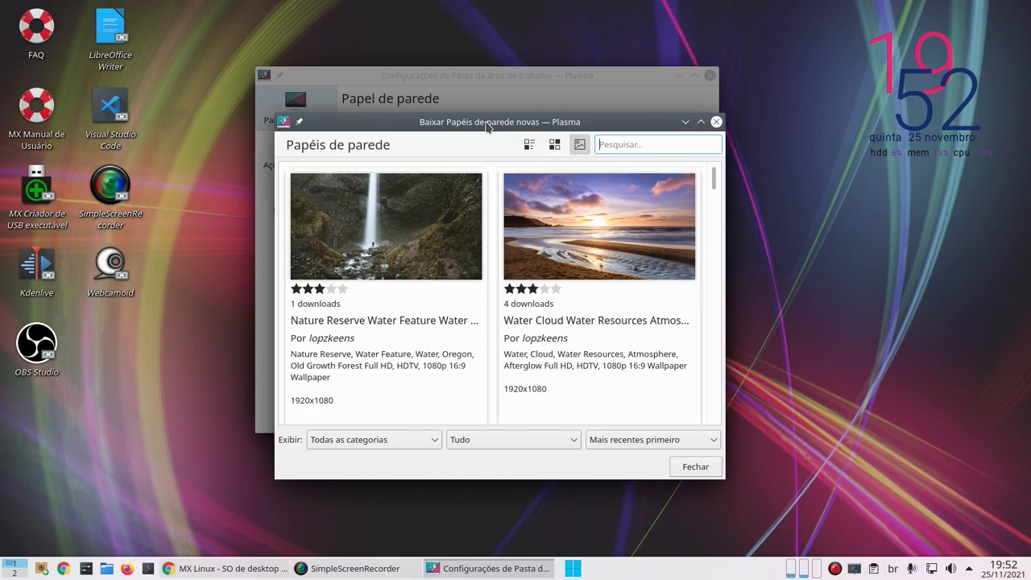
left_click_drag(486, 123, 513, 125)
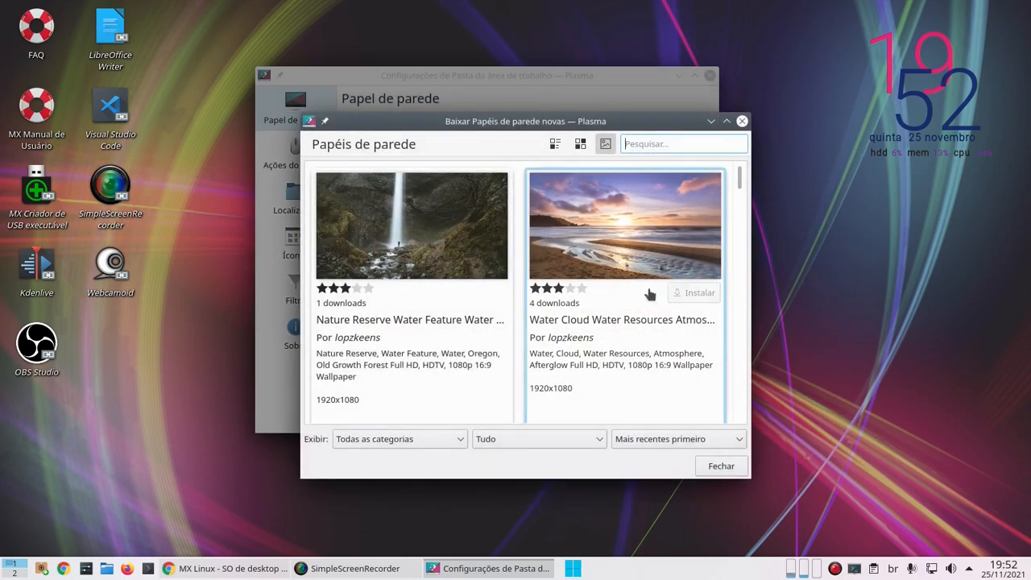
Browse the downloadable wallpapers, open the details of the Summit wallpaper and install it.
scroll(580, 270, "down", 5)
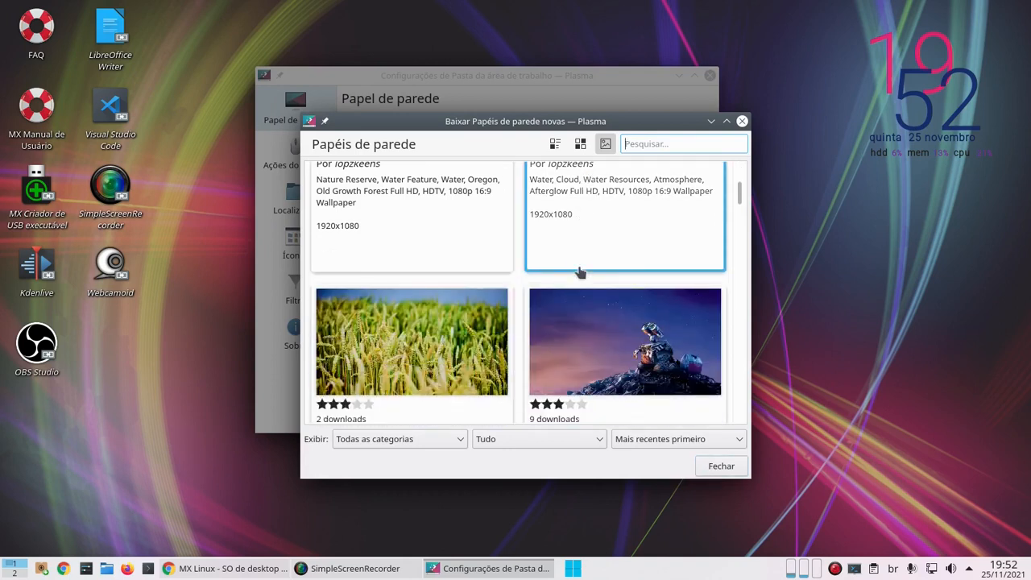
scroll(577, 269, "down", 3)
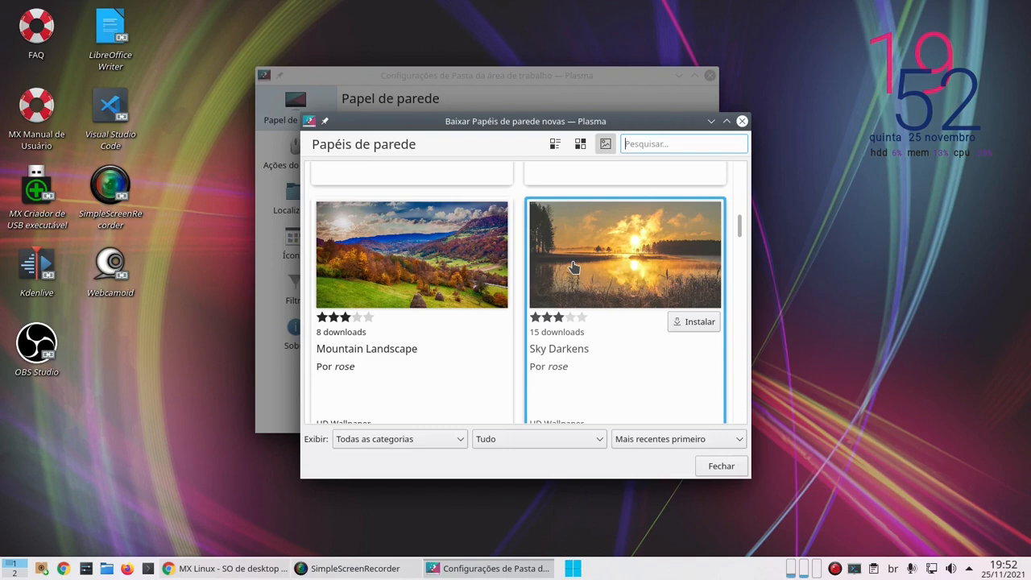
scroll(574, 268, "down", 4)
scroll(570, 268, "down", 4)
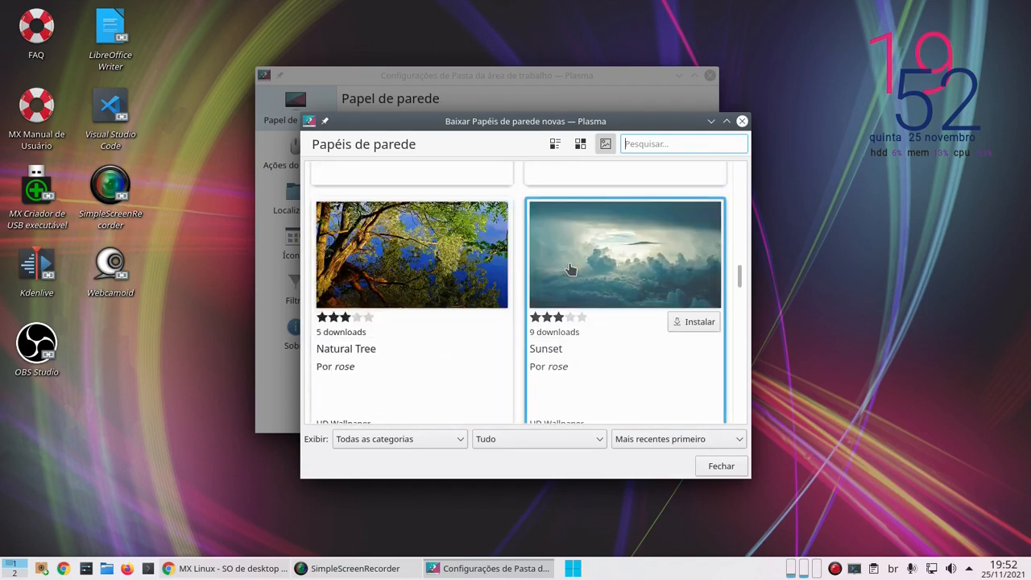
scroll(566, 256, "down", 4)
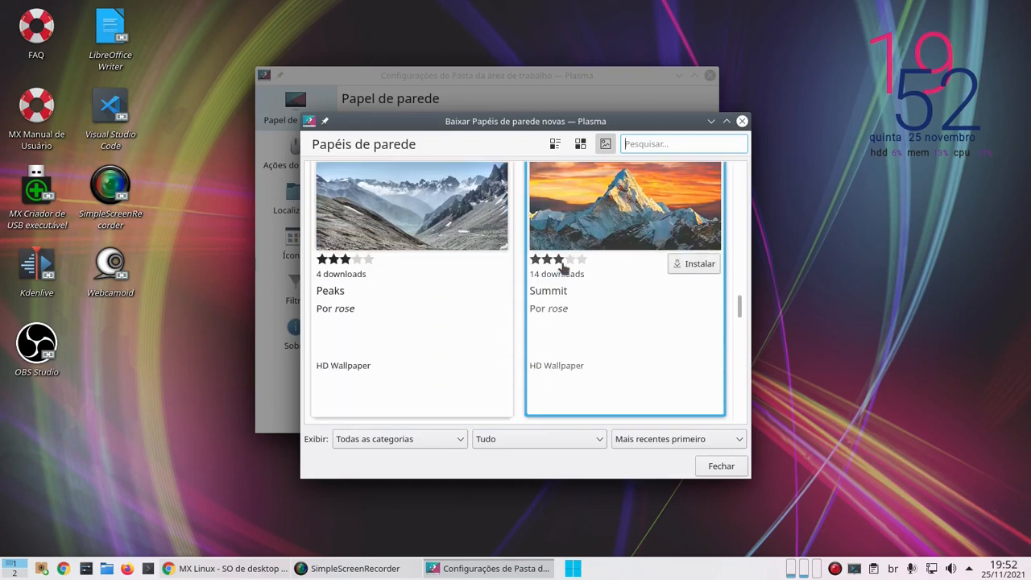
left_click(687, 240)
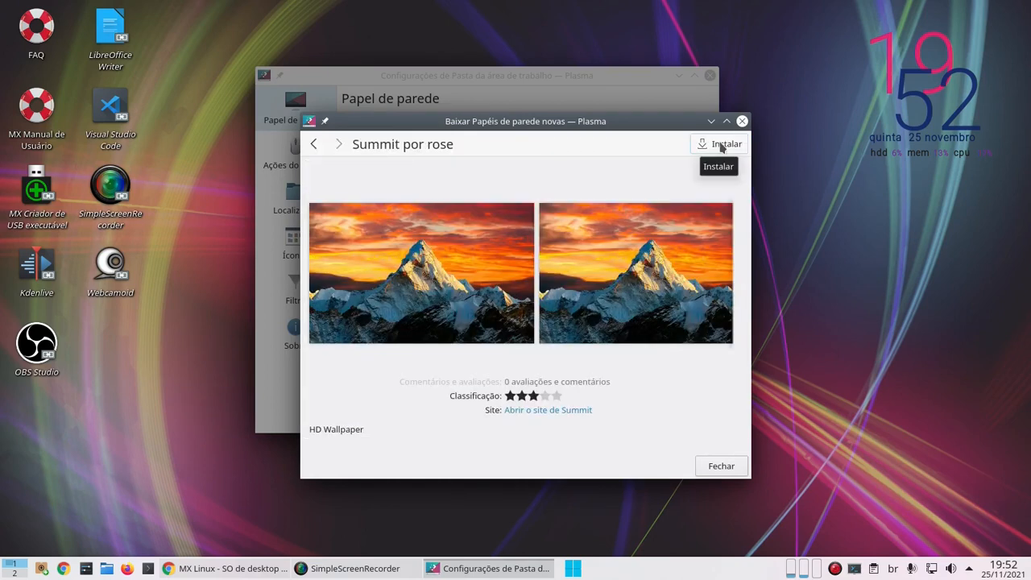
left_click(716, 146)
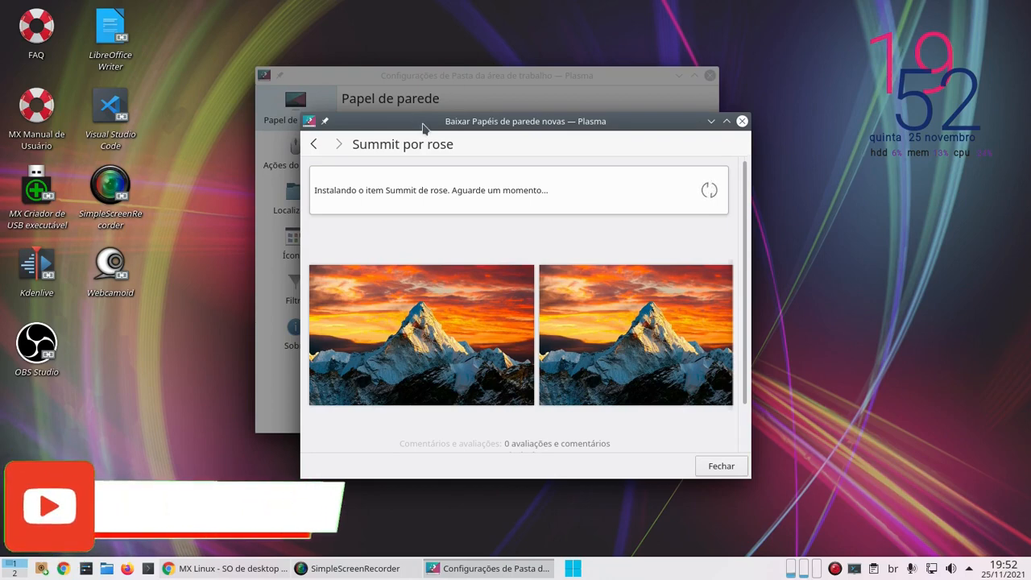
Switch to the mxlinux.org page in Chrome, follow its Download link and return to the home page.
left_click(219, 567)
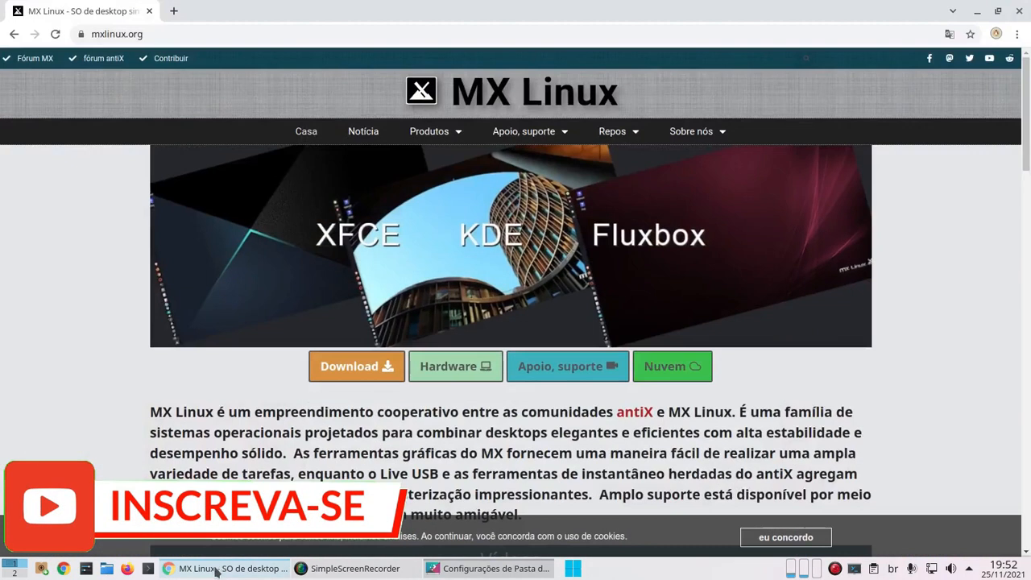
scroll(487, 214, "down", 5)
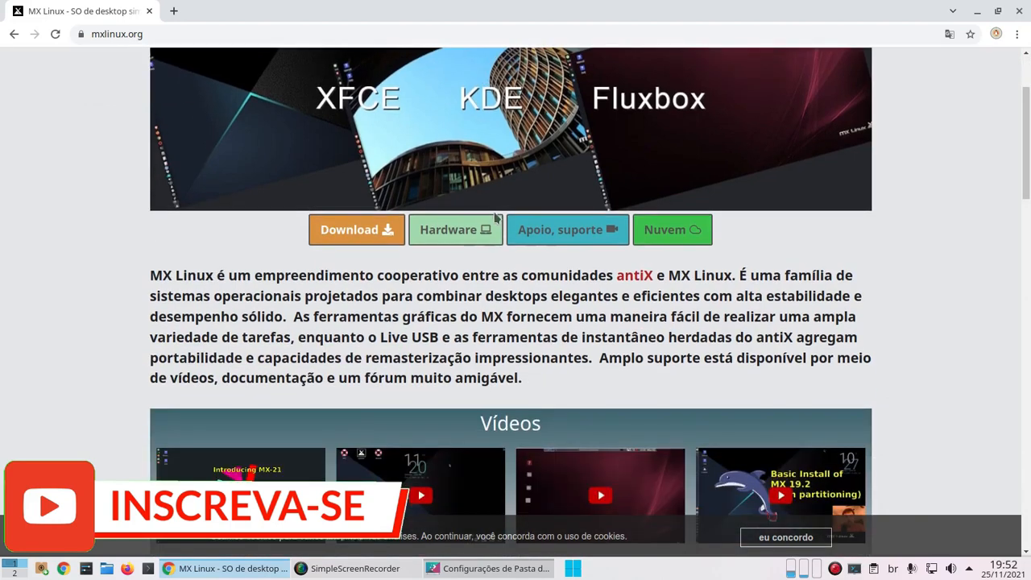
left_click(354, 163)
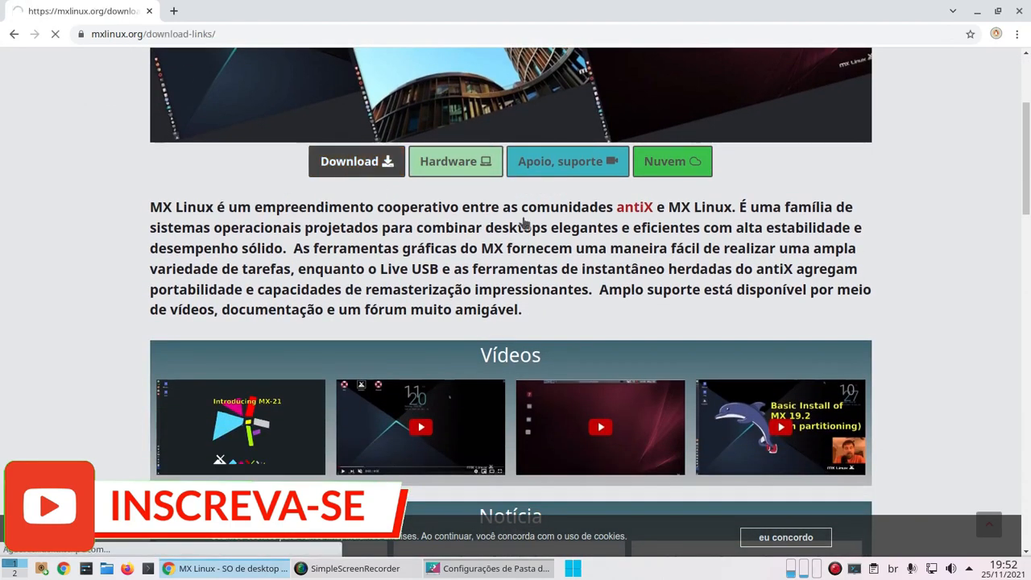
key("alt+Left")
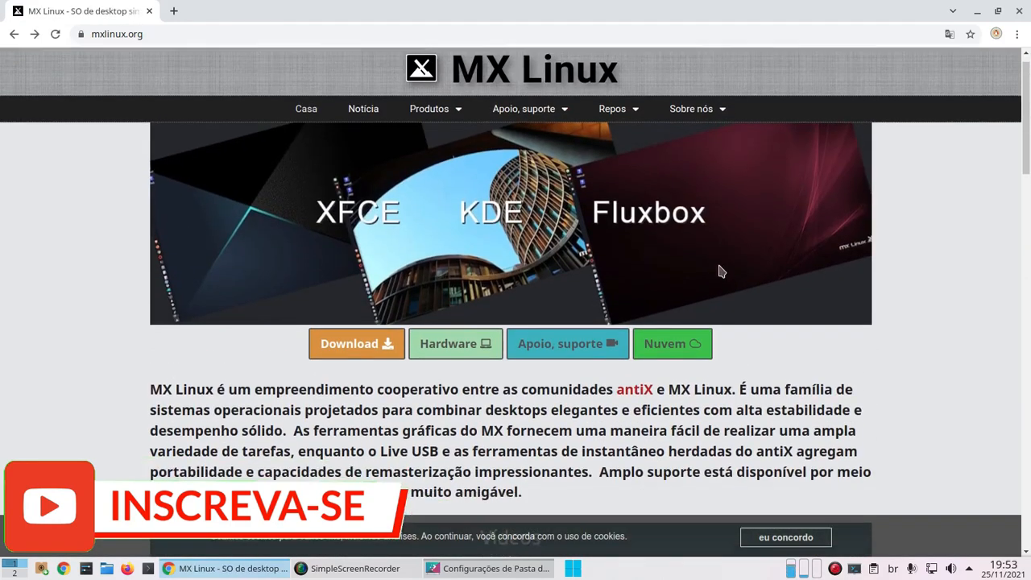
Examine the Xfce, KDE and Fluxbox sections of the MX Linux home page and minimize the browser.
scroll(702, 277, "down", 5)
scroll(702, 277, "down", 10)
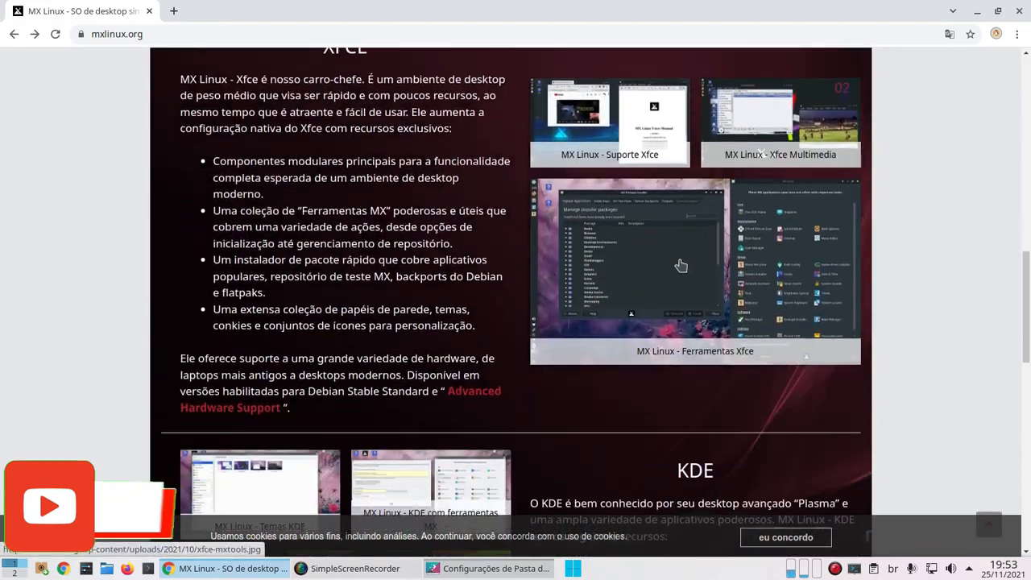
scroll(586, 254, "down", 5)
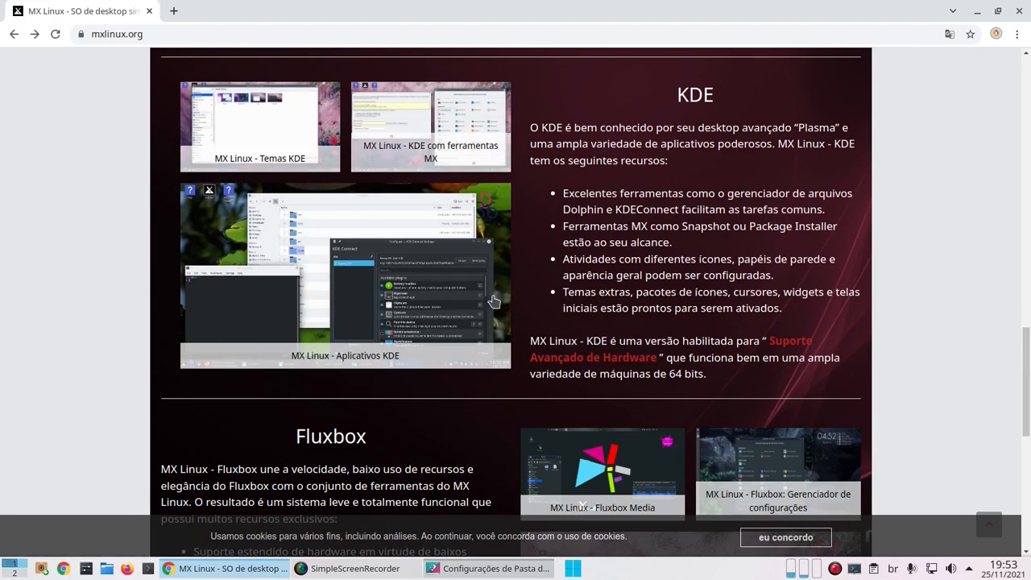
scroll(491, 302, "down", 3)
scroll(405, 257, "down", 4)
scroll(414, 271, "up", 3)
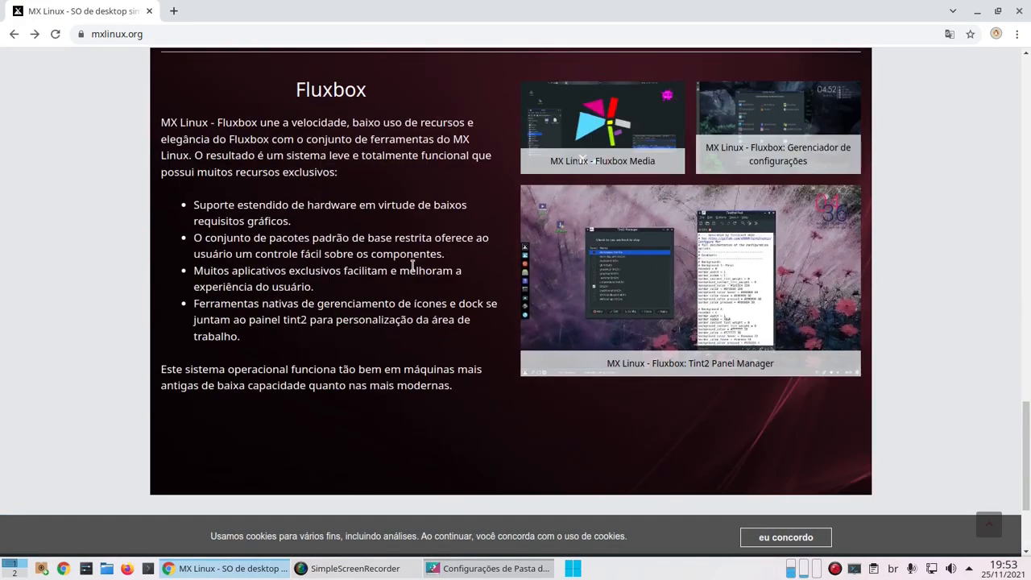
scroll(414, 272, "up", 6)
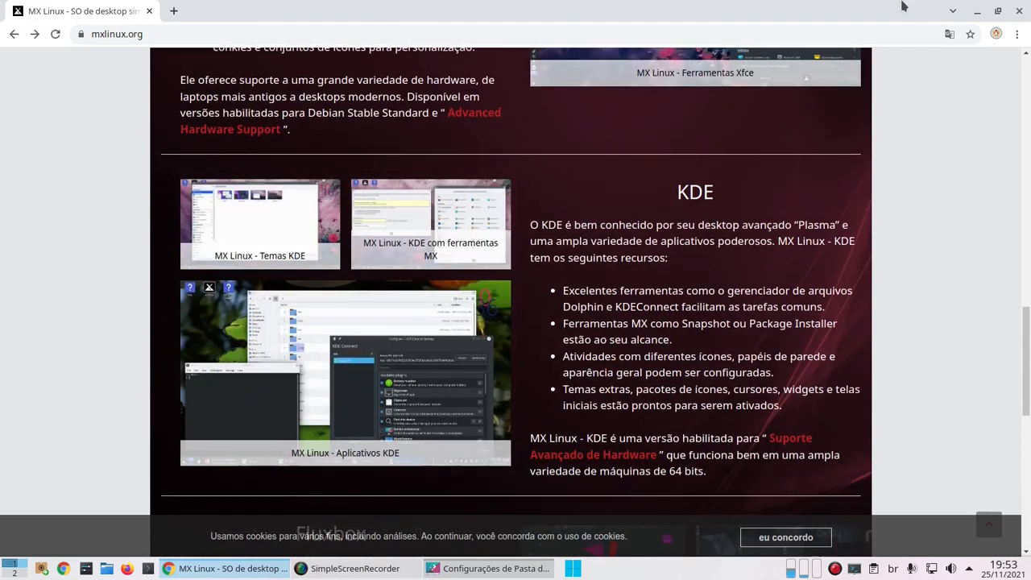
left_click(977, 11)
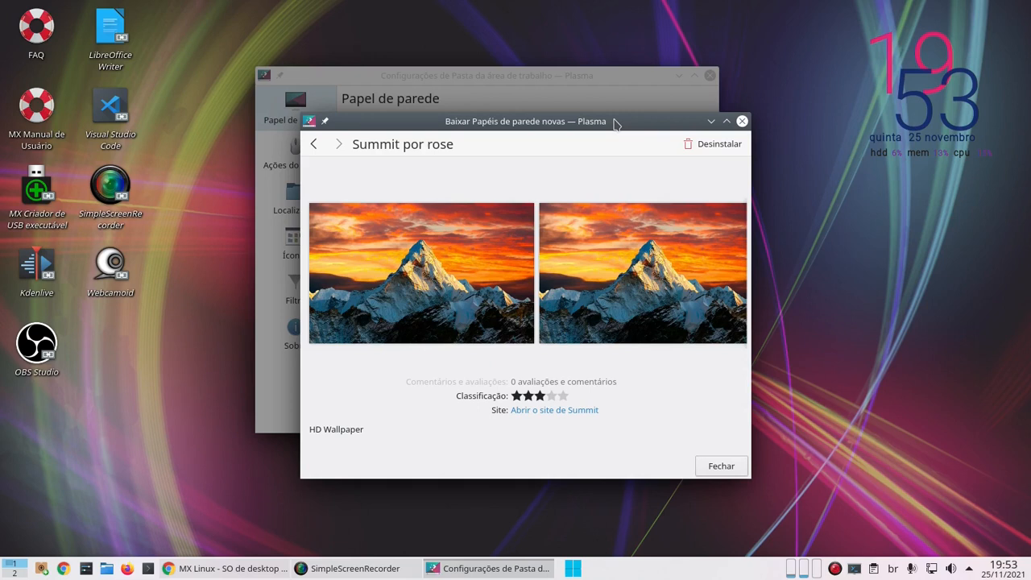
Close the wallpaper download window, apply the downloaded Summit image as the desktop wallpaper and accept the settings.
left_click_drag(617, 123, 518, 156)
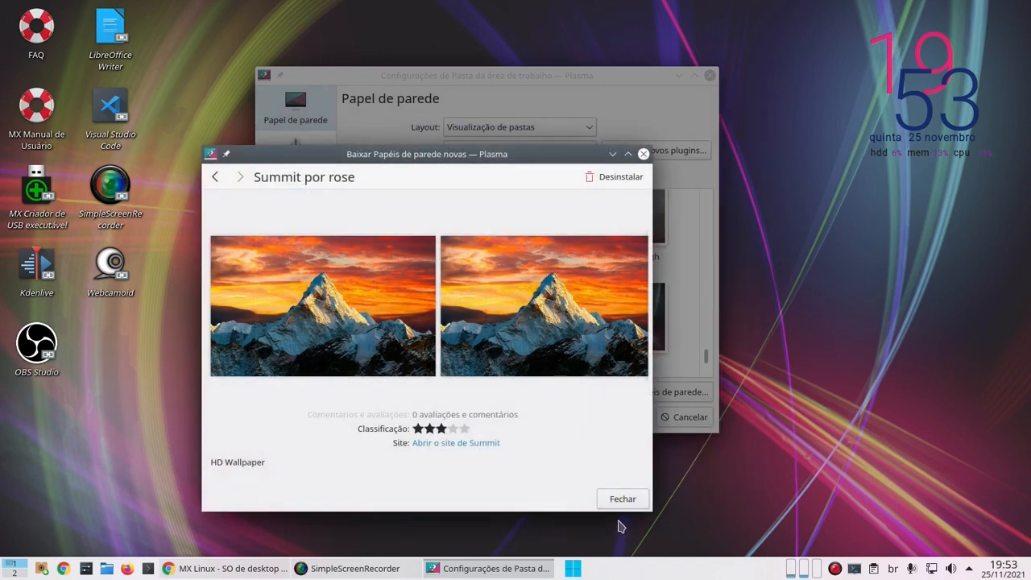
left_click(643, 154)
scroll(537, 221, "up", 15)
left_click(424, 228)
left_click(625, 417)
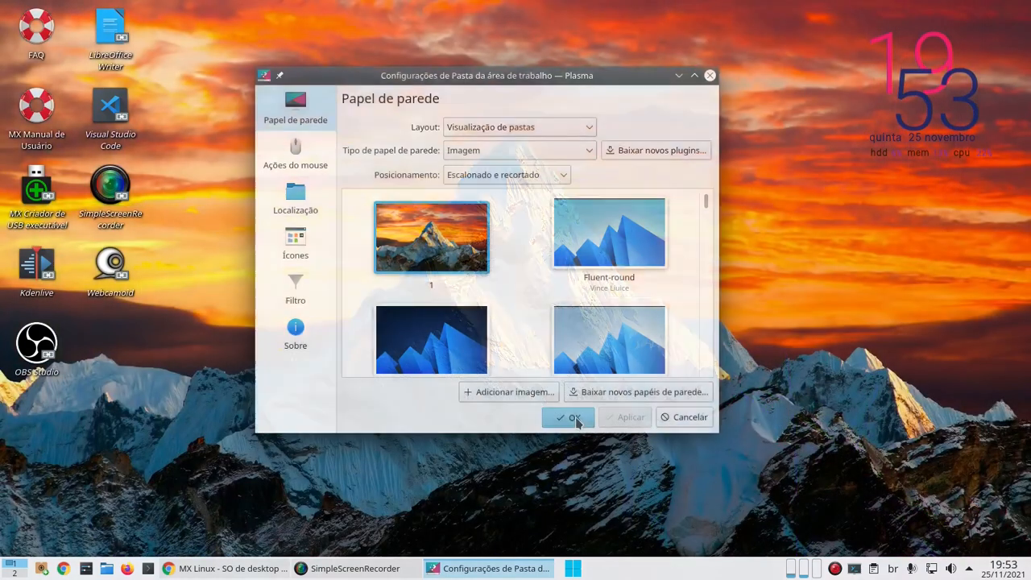
left_click(577, 418)
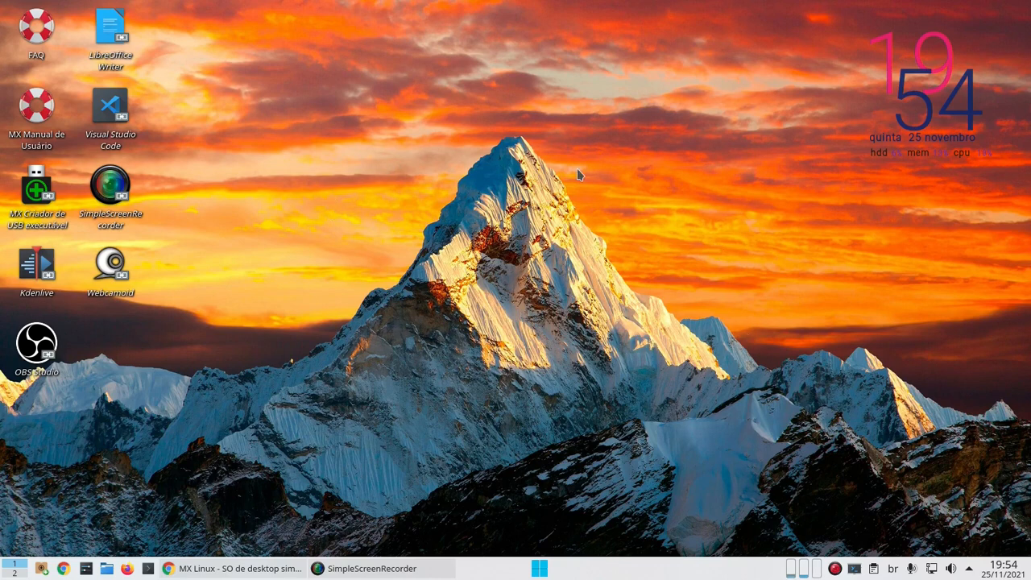
Open the application launcher over the desktop.
left_click(539, 568)
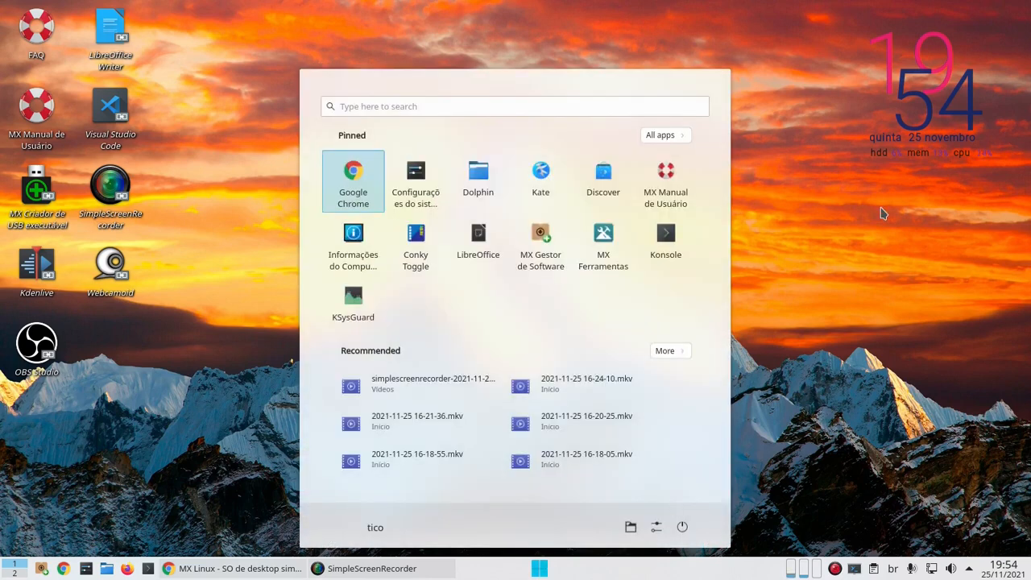